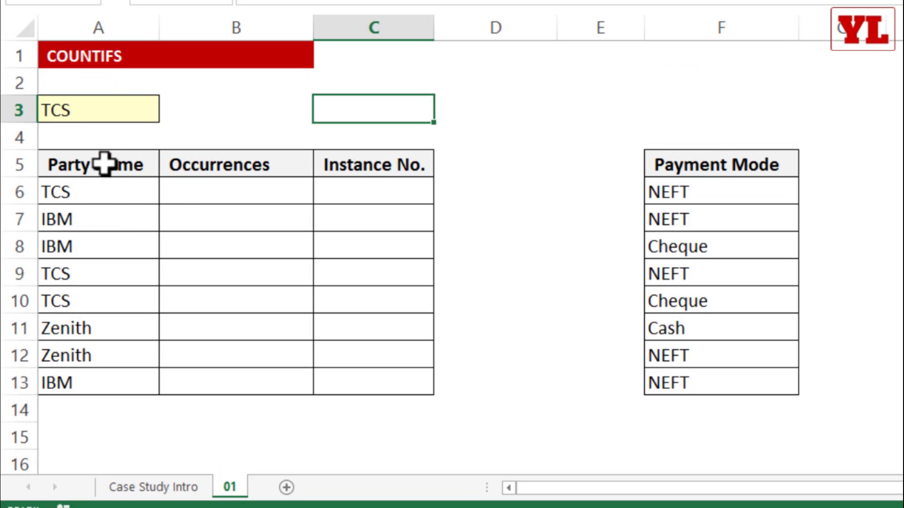
- Try a COUNTA over the Party Name entries A6:A13 in C3
drag(103, 165, 85, 375)
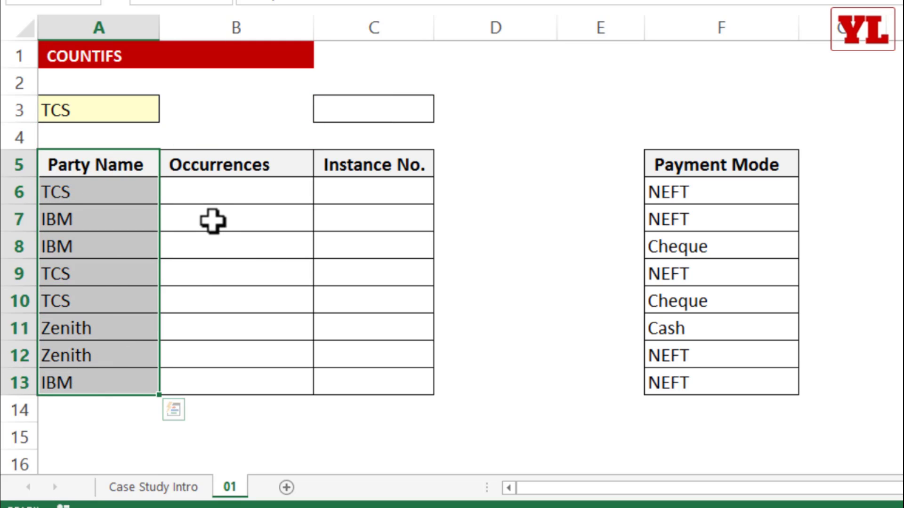
click(77, 110)
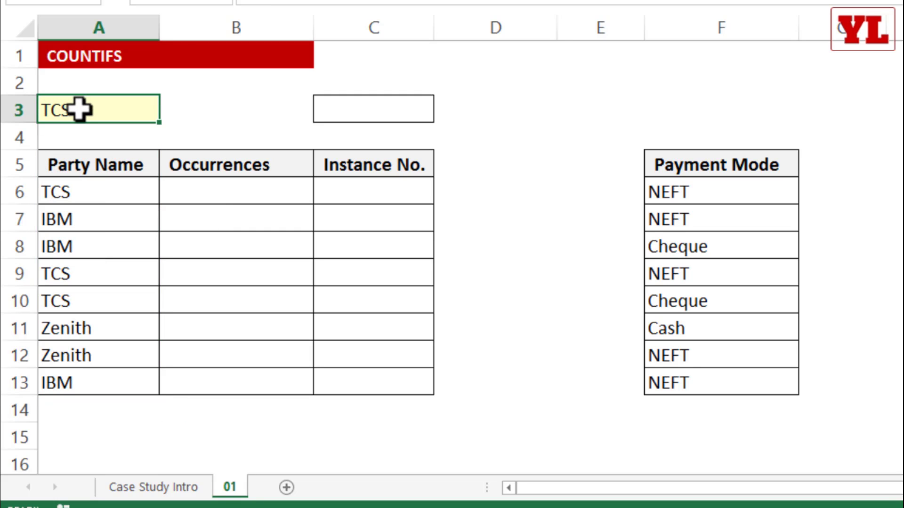
click(353, 107)
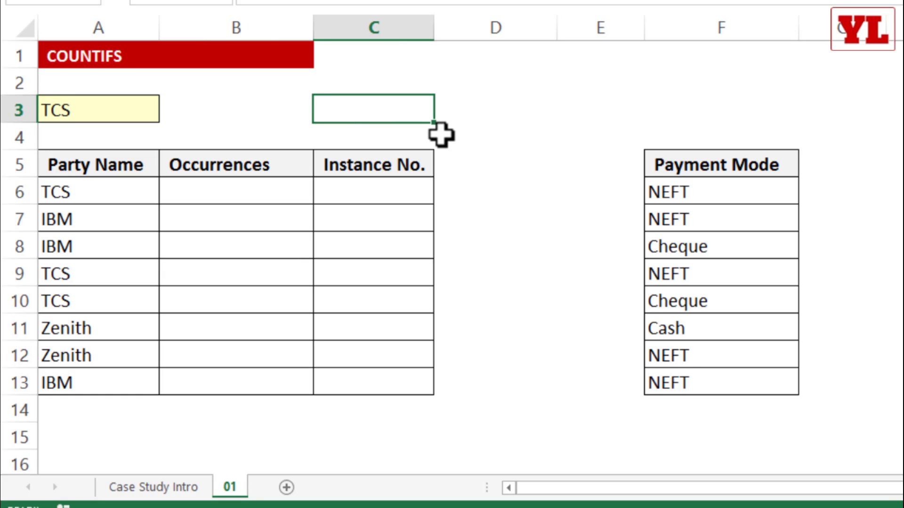
text(=count)
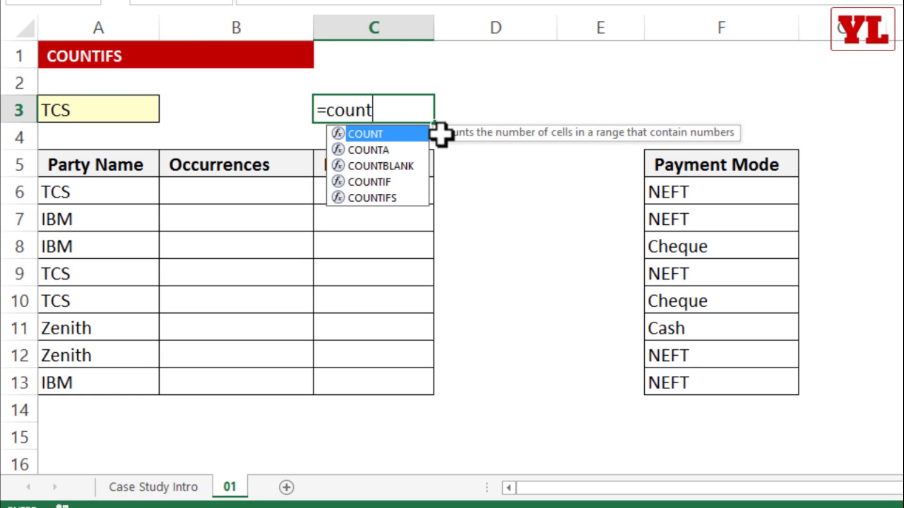
text(a)
key(Tab)
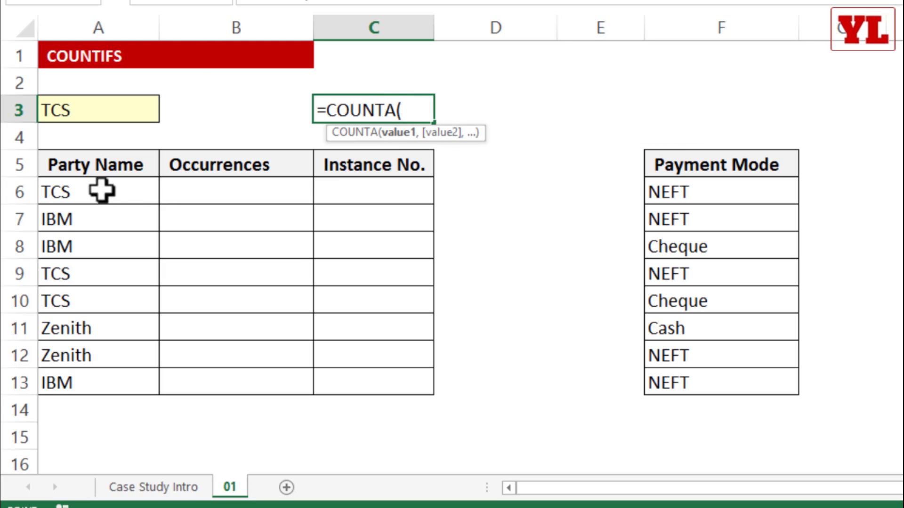
drag(97, 189, 89, 384)
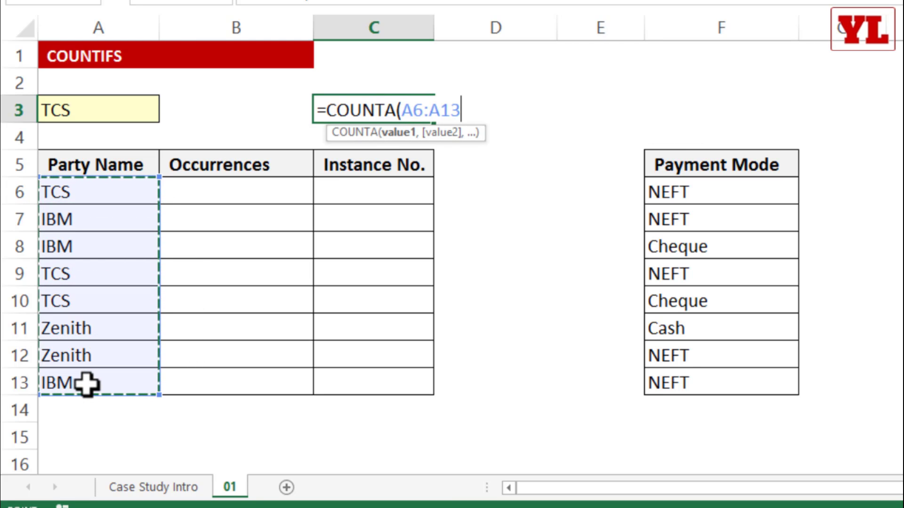
key(Return)
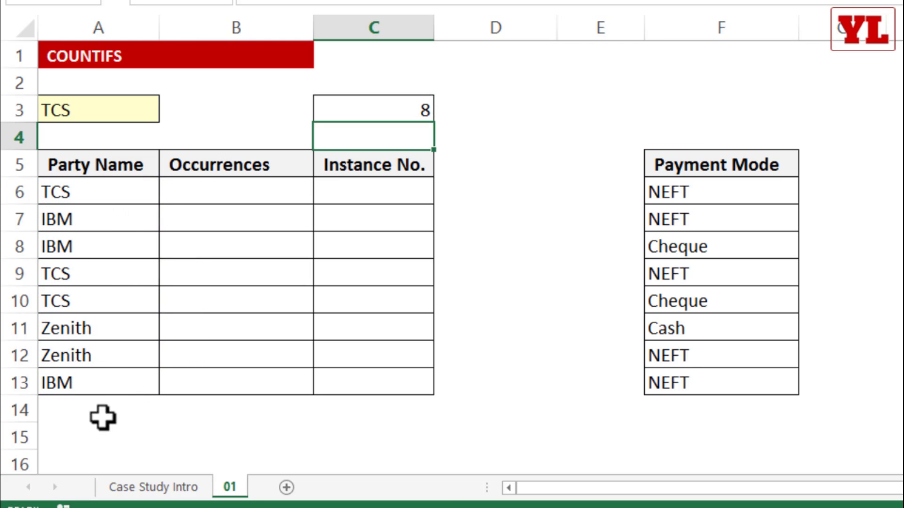
click(409, 109)
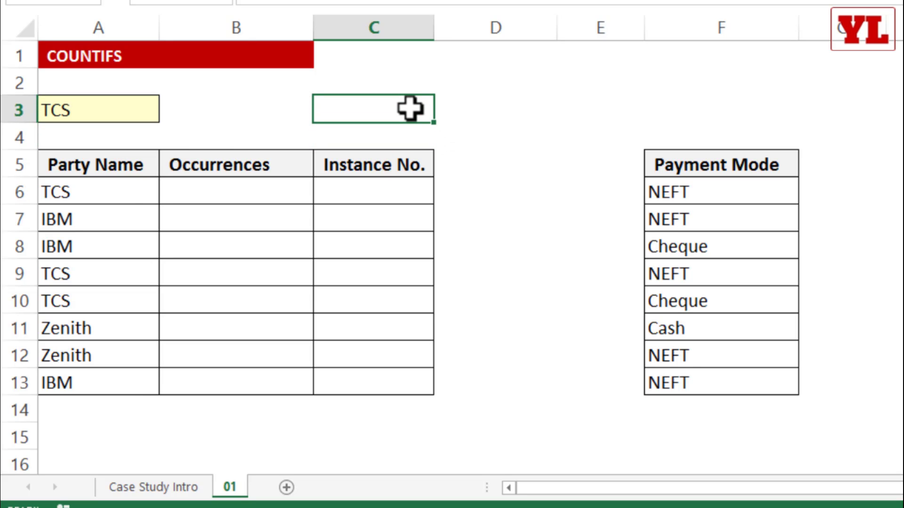
- Start a COUNTIFS in C3 using the TCS cell A3 as the criterion
text(=cou)
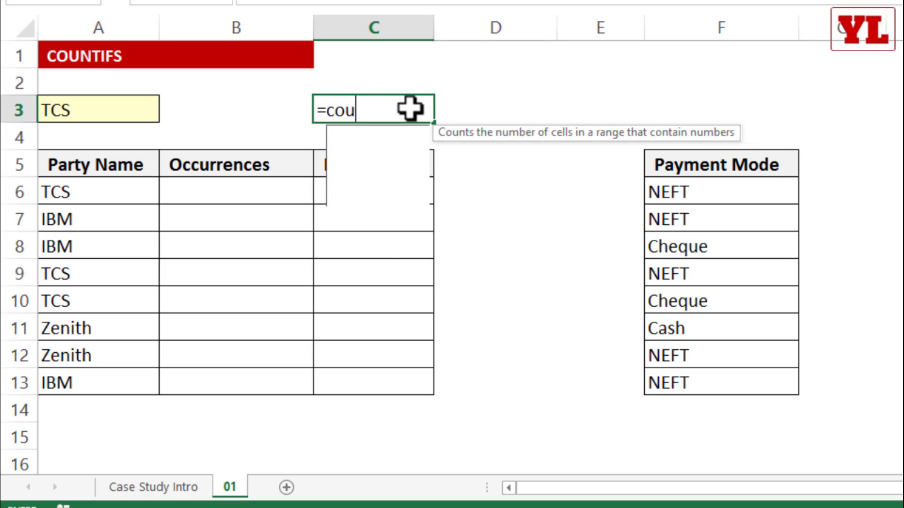
text(ntifs)
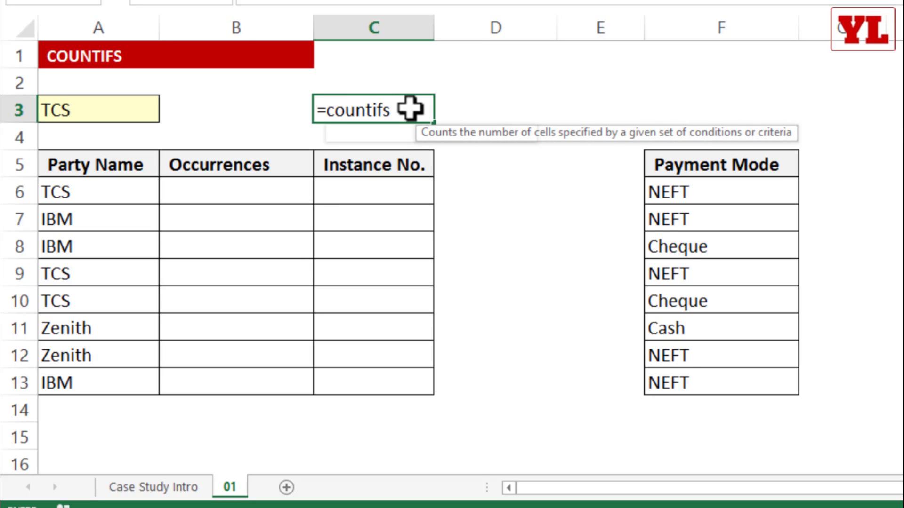
key(Tab)
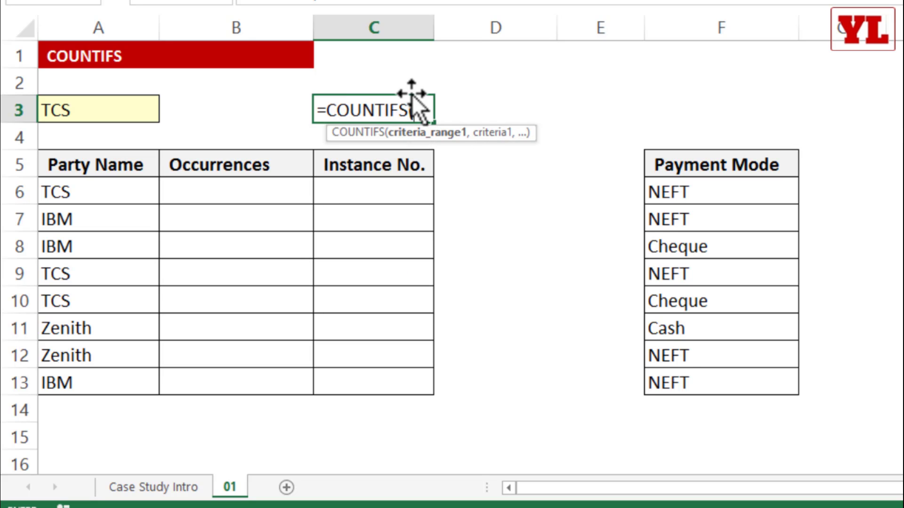
click(218, 6)
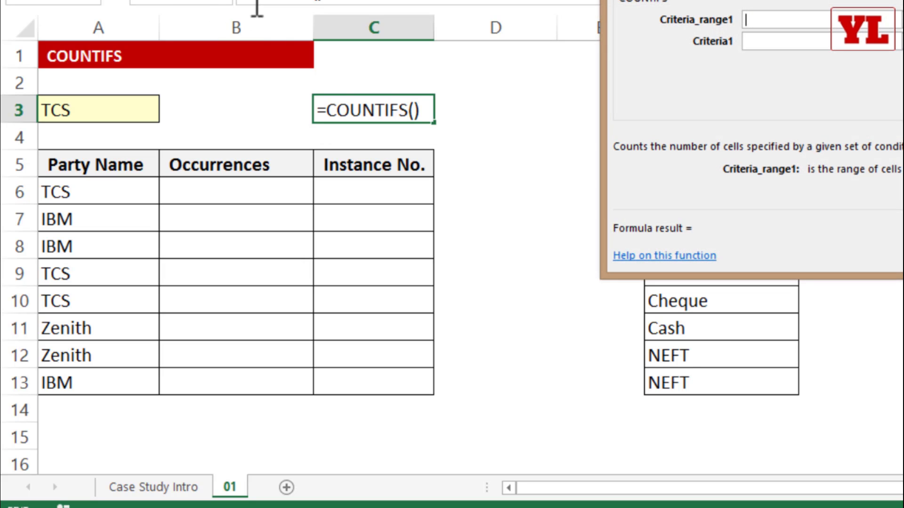
drag(717, 9, 638, 8)
drag(583, 25, 393, 157)
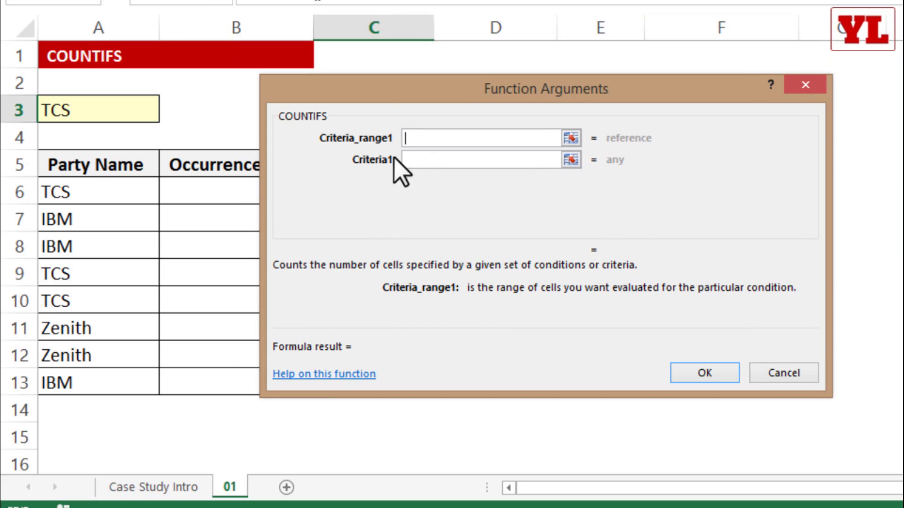
click(416, 160)
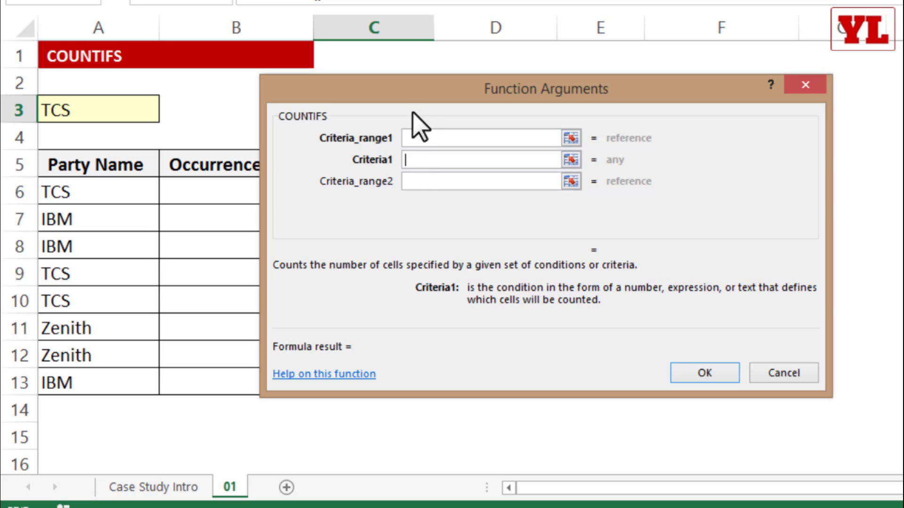
drag(401, 98, 470, 201)
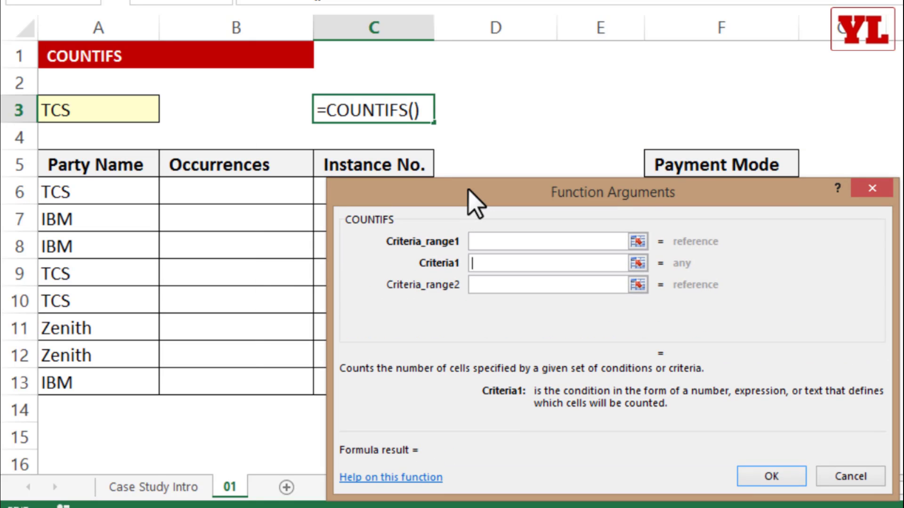
click(97, 110)
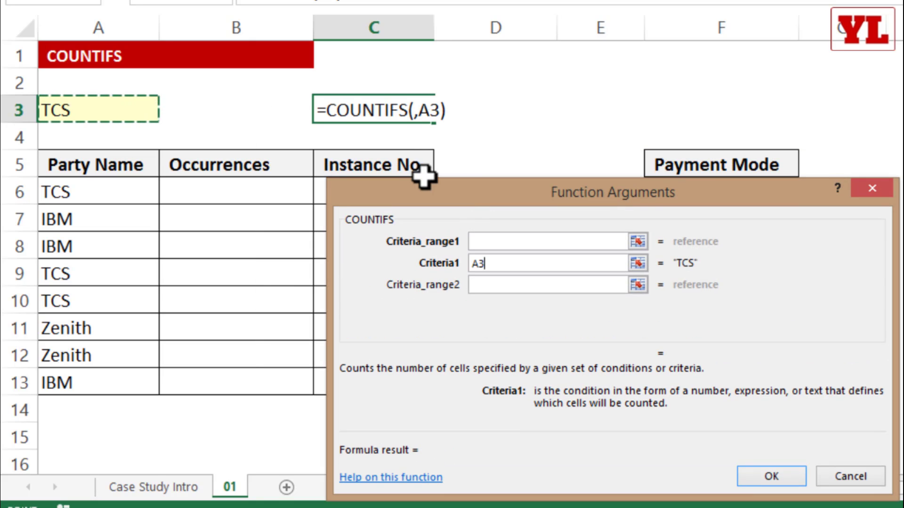
- Set the COUNTIFS search range to $A$6:$A$13 and confirm, returning 3
drag(451, 197, 440, 79)
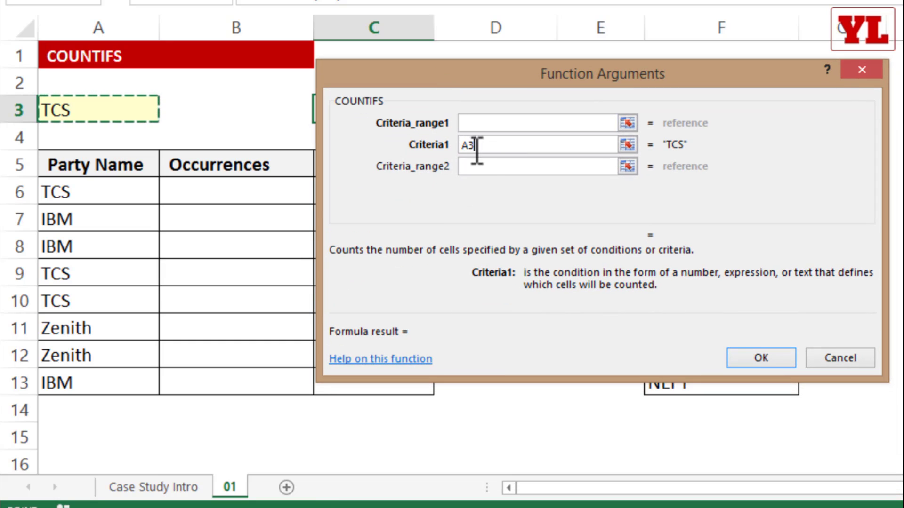
click(470, 122)
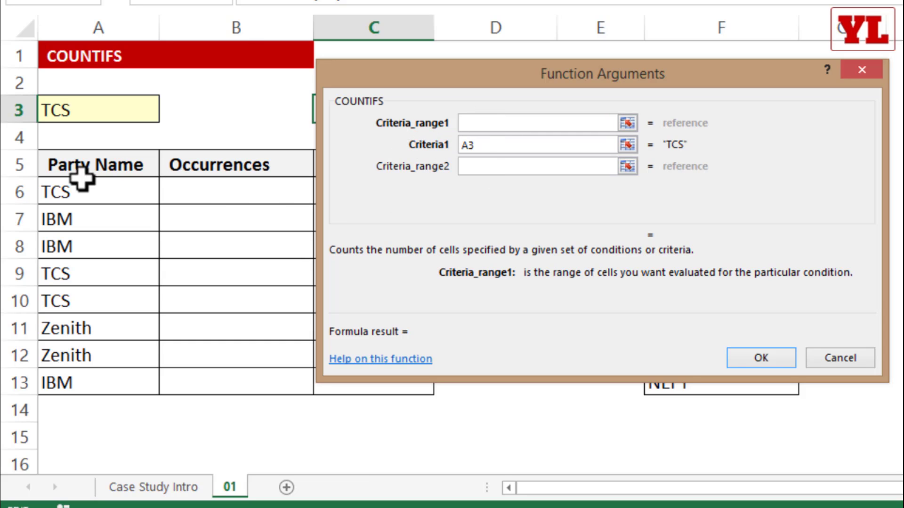
drag(95, 192, 96, 386)
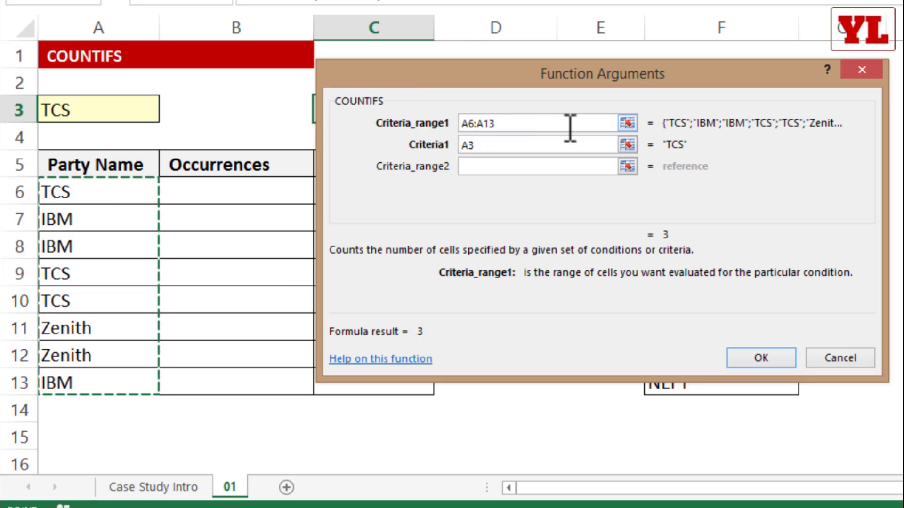
key(F4)
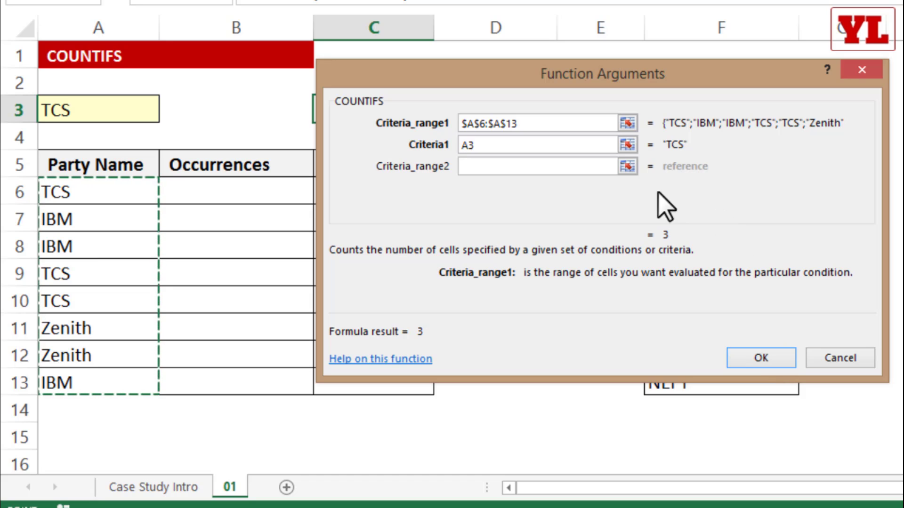
click(743, 359)
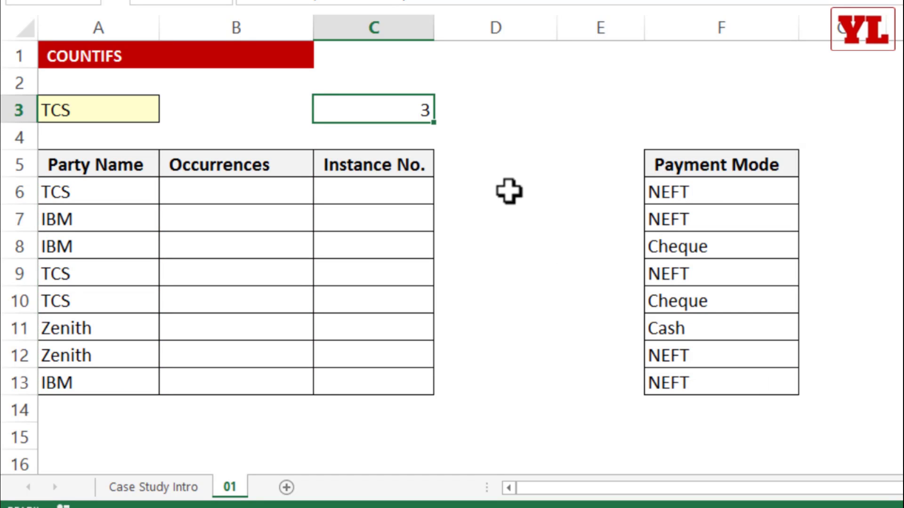
click(82, 110)
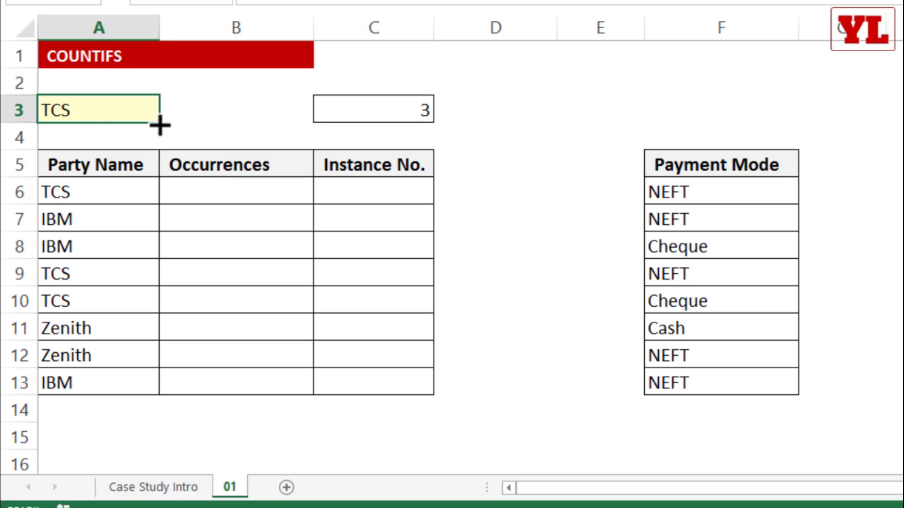
text(IBM)
key(Return)
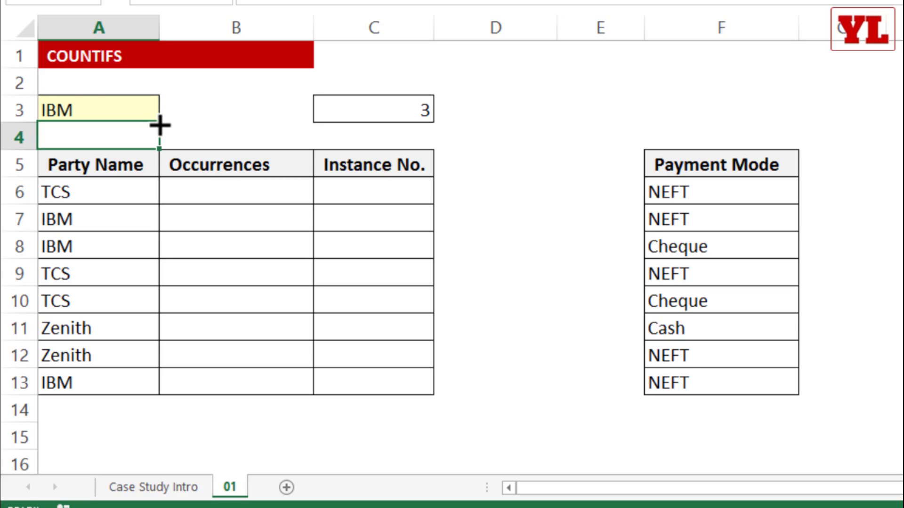
click(88, 110)
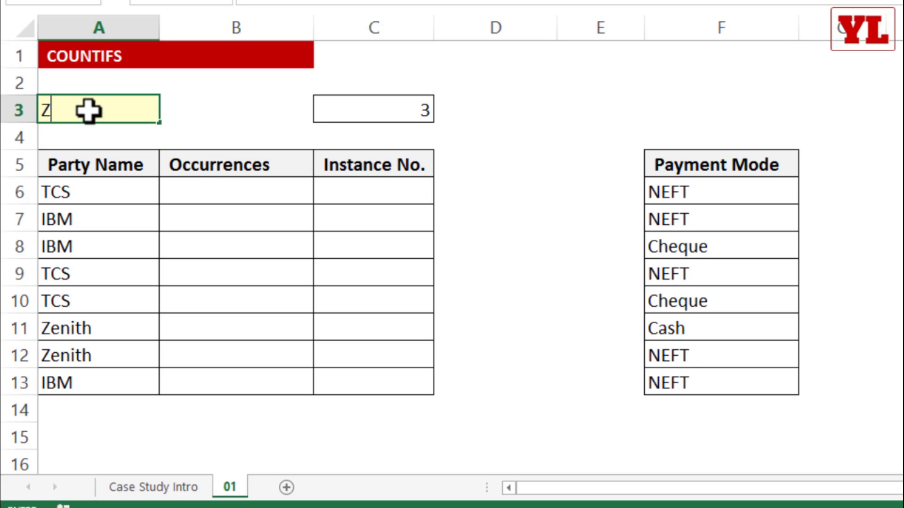
text(Zenith)
key(Return)
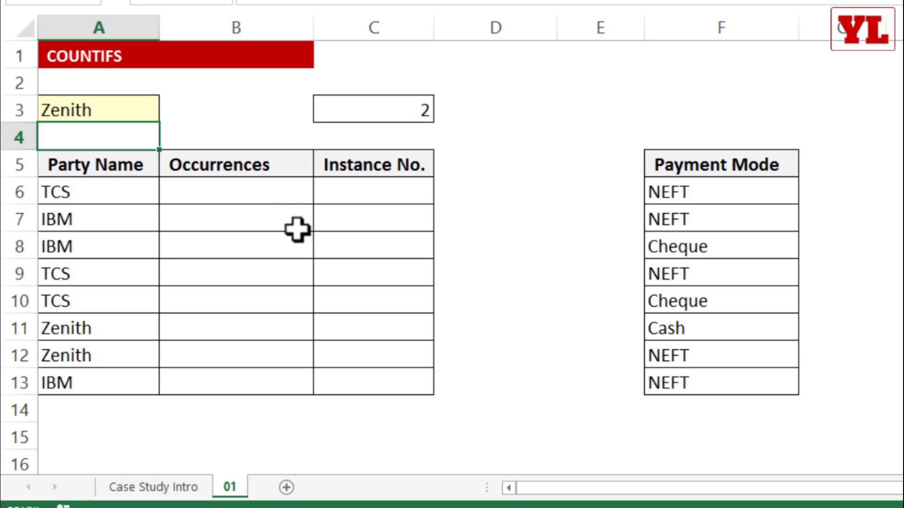
click(281, 196)
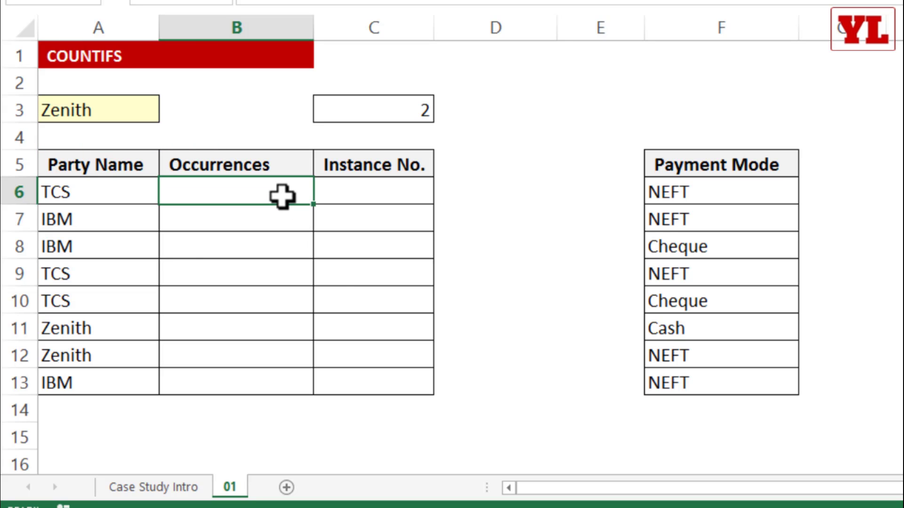
- Enter =COUNTIFS($A$6:$A$13,A6) in B6 as the Occurrences count
text(=count)
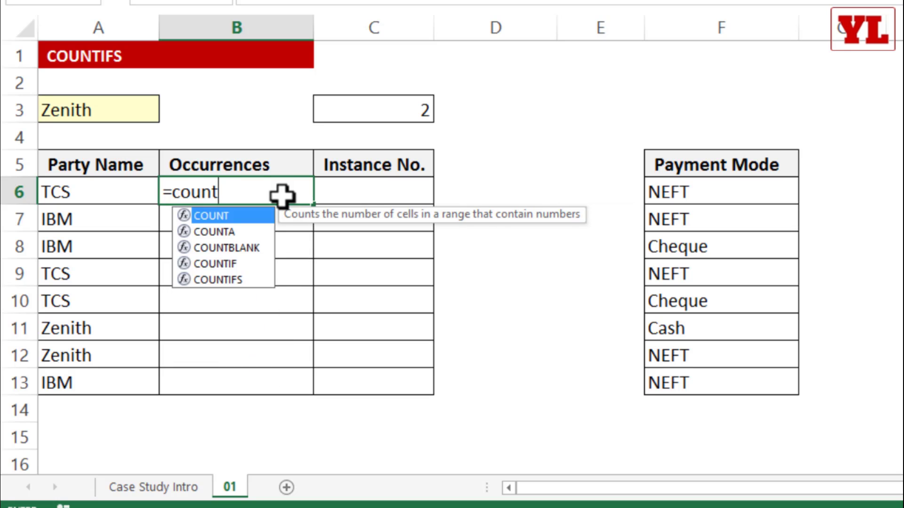
text(ifs)
key(Tab)
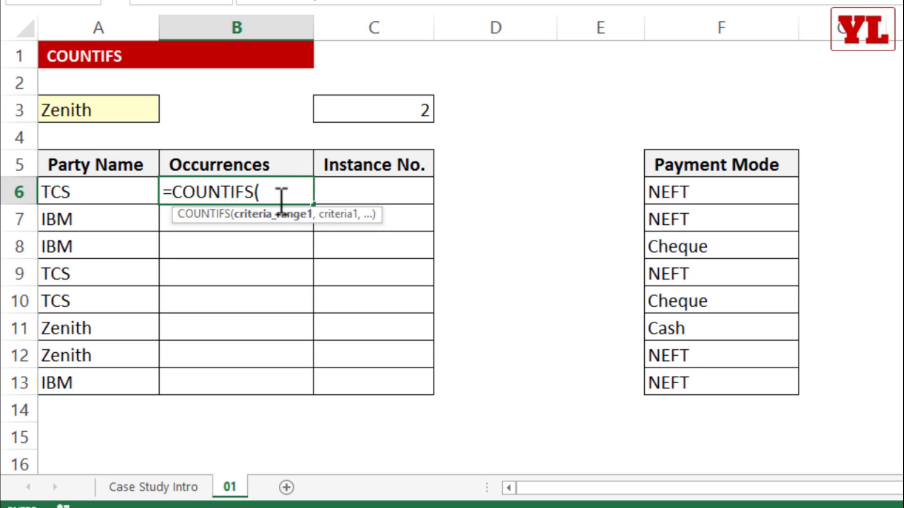
click(229, 4)
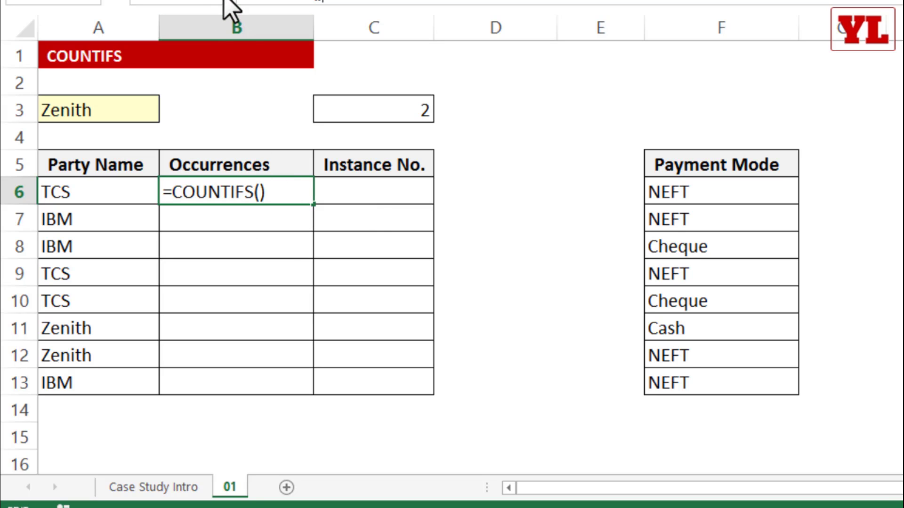
click(481, 144)
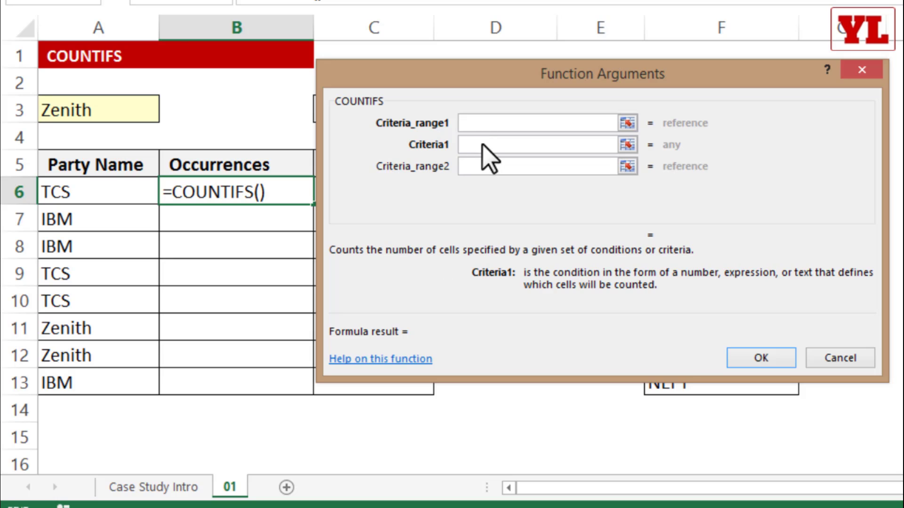
click(103, 191)
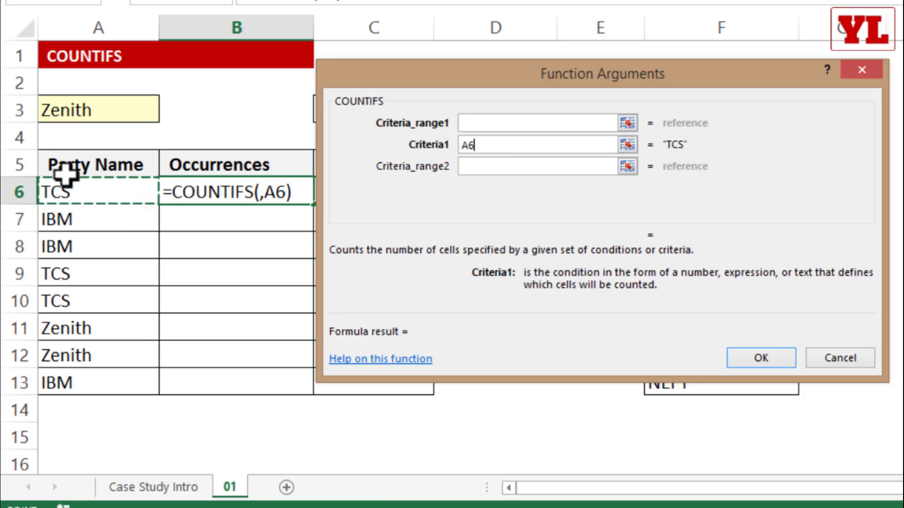
click(477, 123)
drag(94, 190, 101, 383)
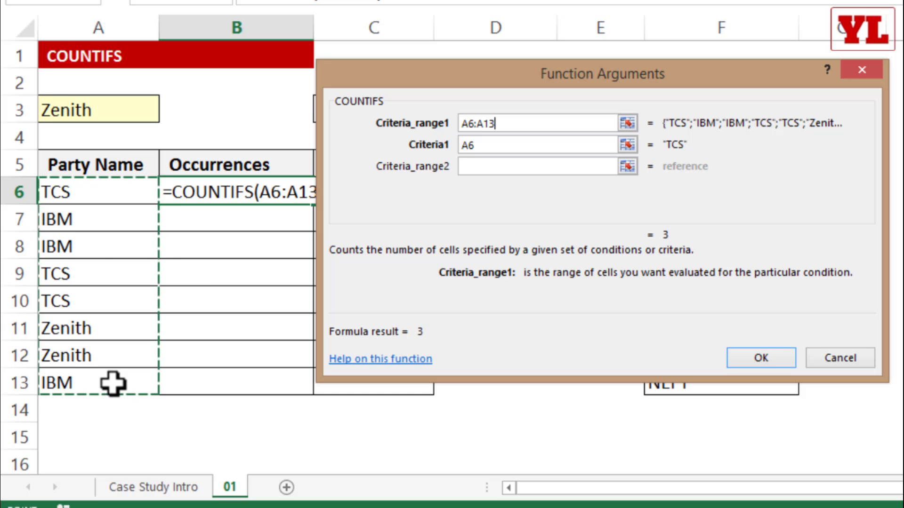
key(F4)
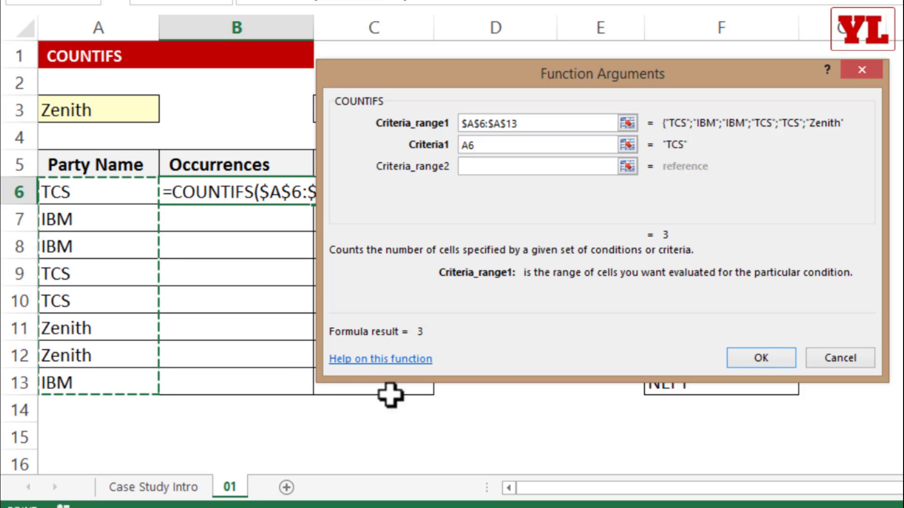
click(747, 359)
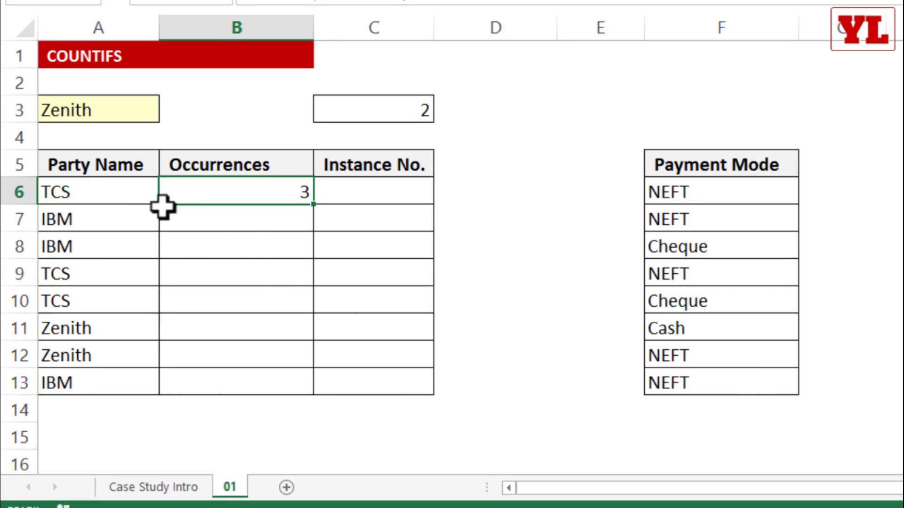
- Fill the count down to B13, then change A7 to TCS
double_click(313, 204)
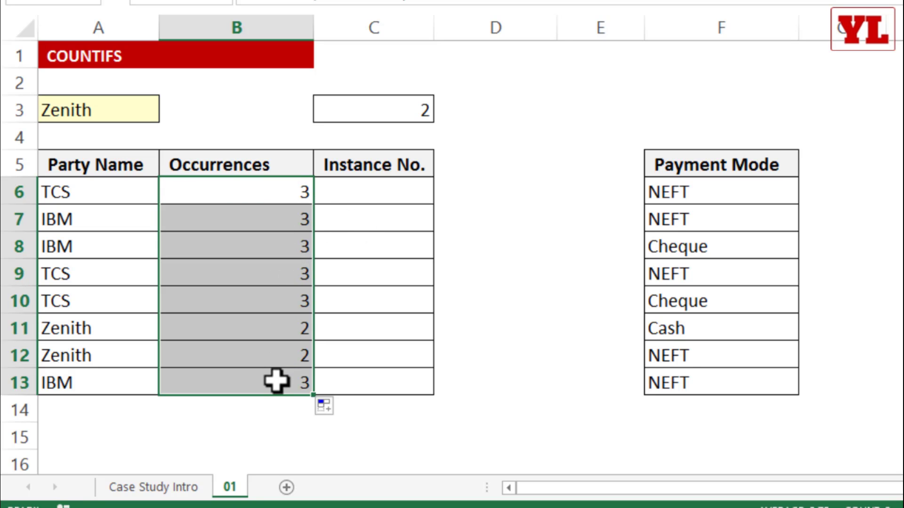
drag(265, 355, 93, 320)
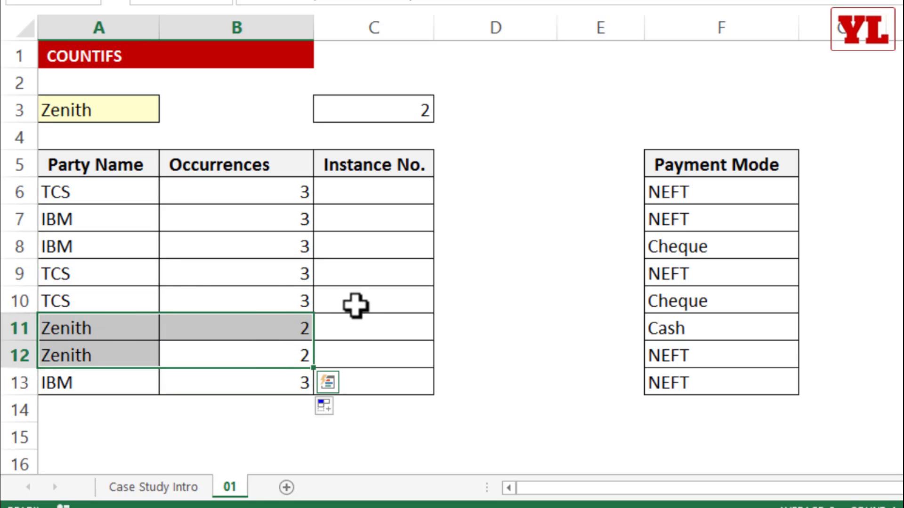
click(83, 214)
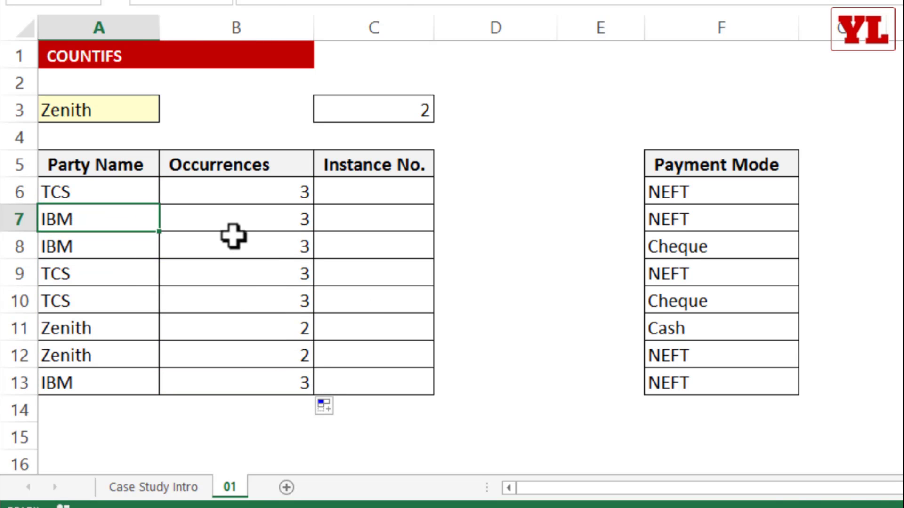
click(176, 306)
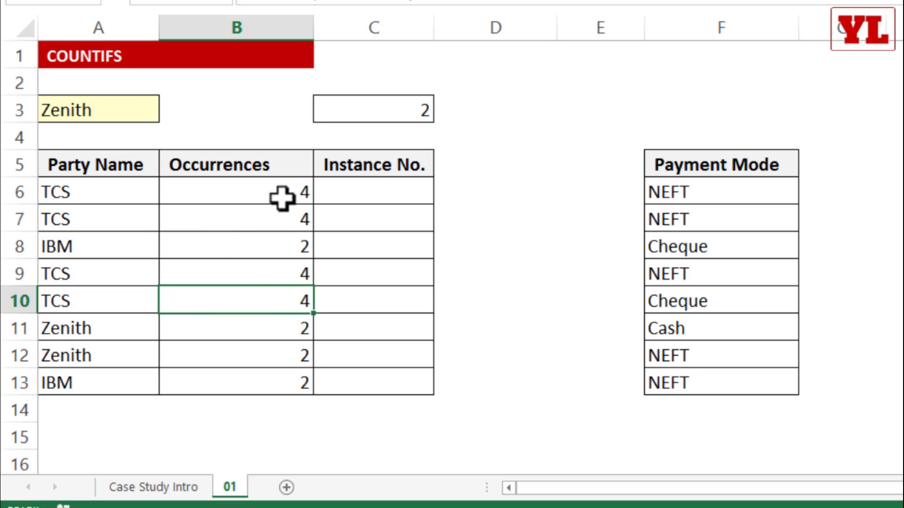
drag(286, 192, 281, 216)
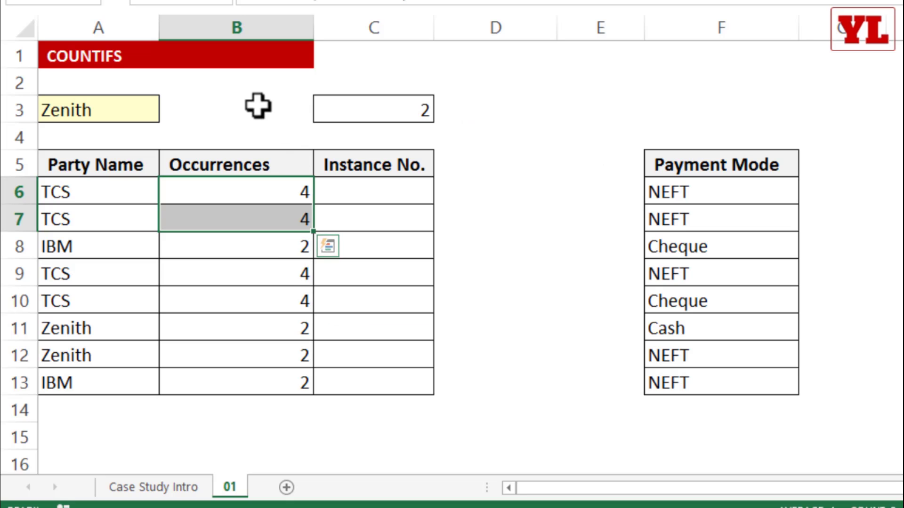
- Enter NEFT in B3 as the payment-mode criterion
click(258, 106)
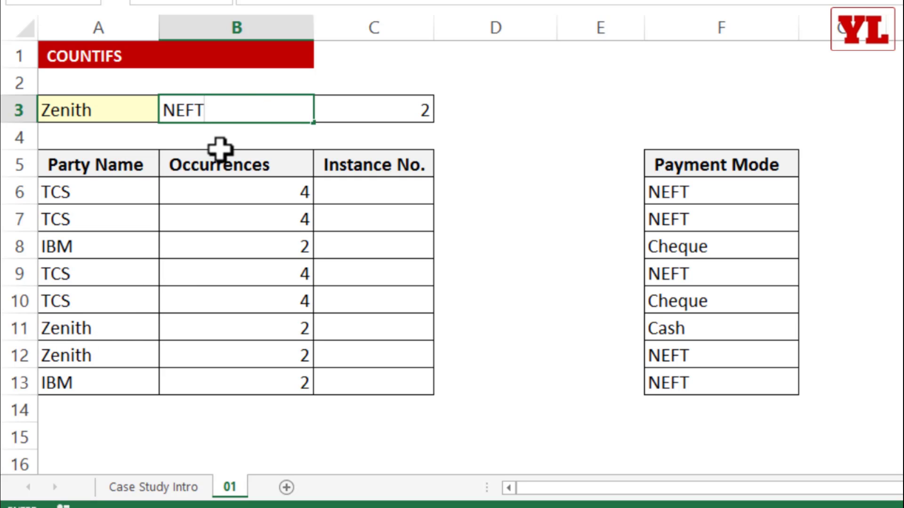
key(Escape)
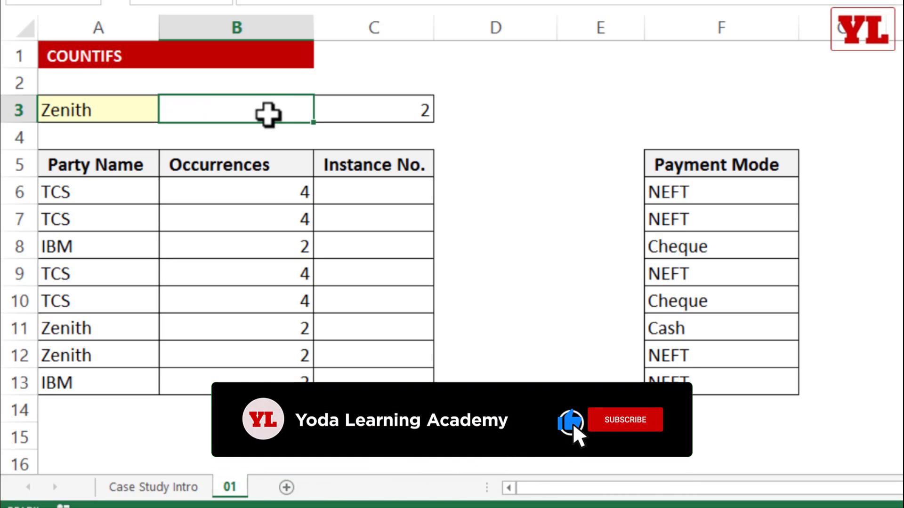
text(NEFT)
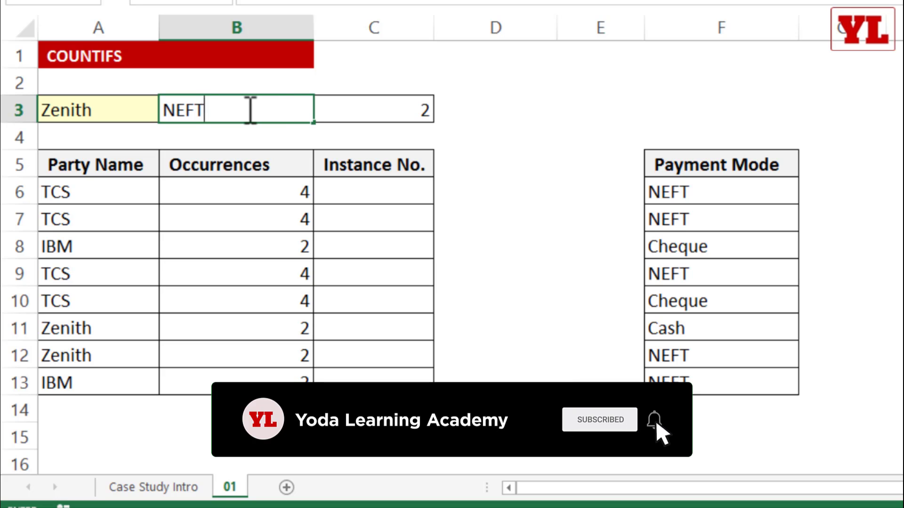
key(Tab)
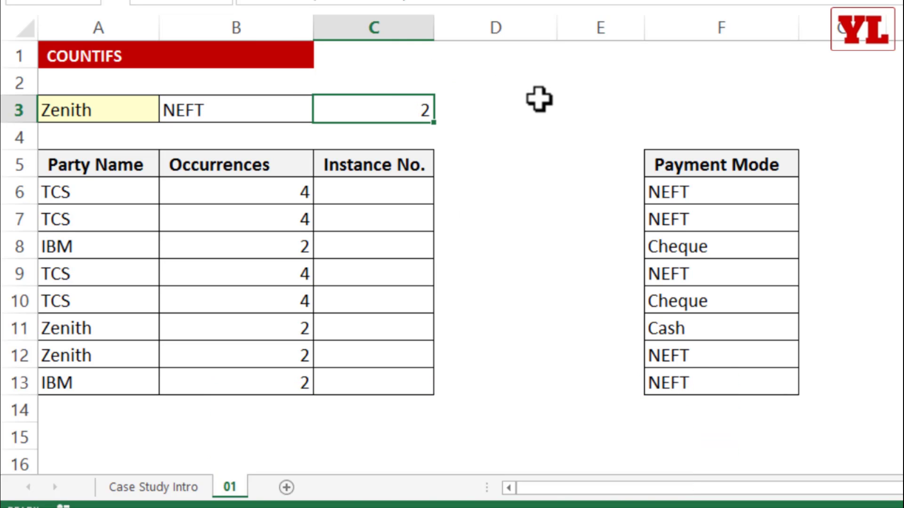
- Highlight the two Zenith rows and their payment modes for comparison
click(63, 190)
drag(66, 288, 66, 400)
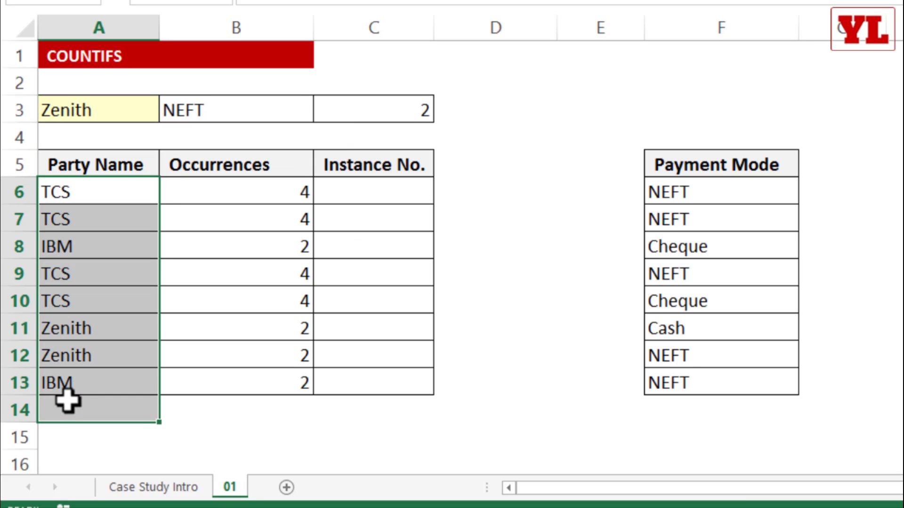
drag(87, 321, 87, 353)
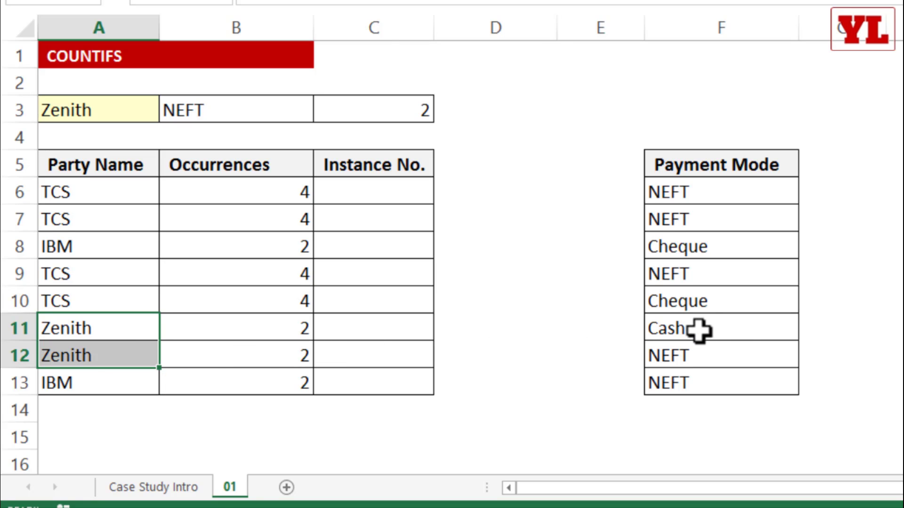
drag(698, 330, 700, 353)
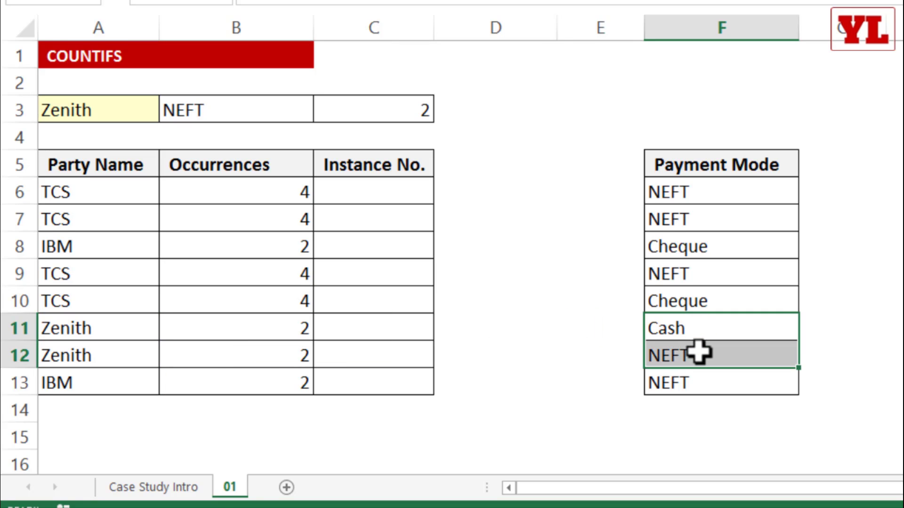
click(367, 117)
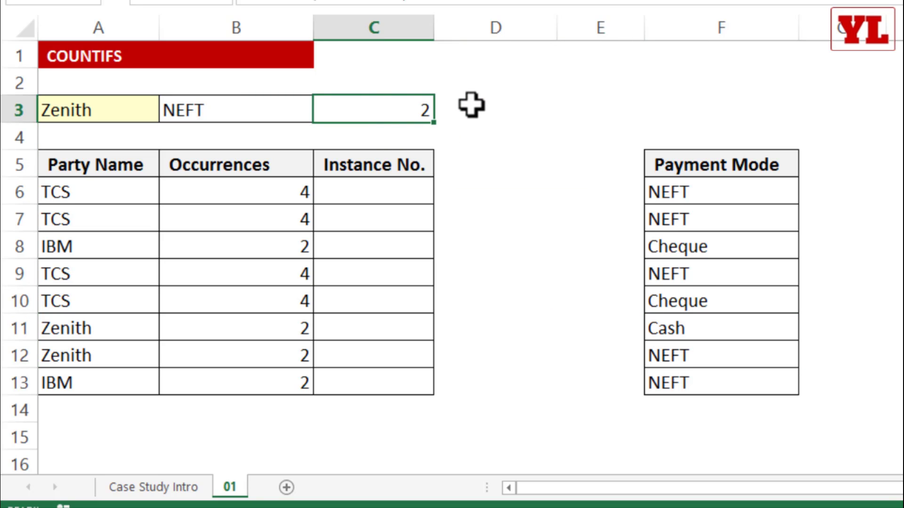
- Start a two-condition COUNTIFS in C3 with criteria A3 and B3
text(=coun)
text(tifs)
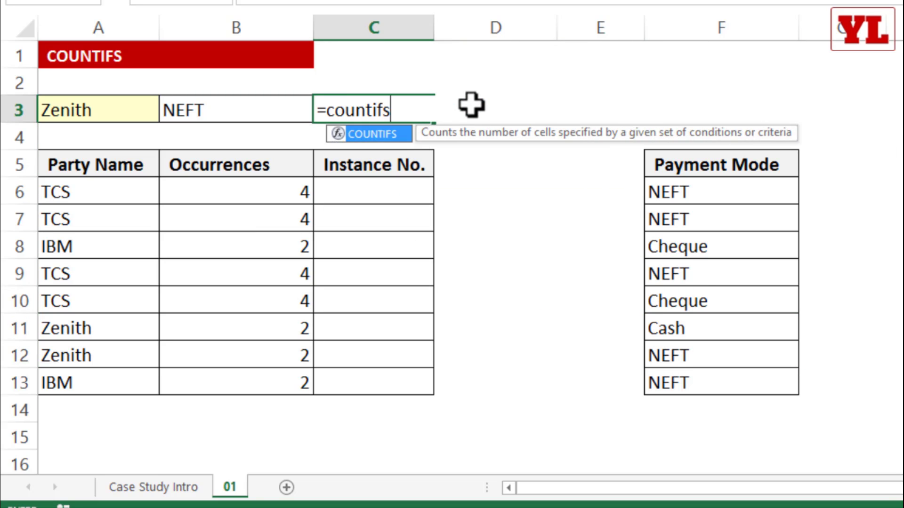
key(Tab)
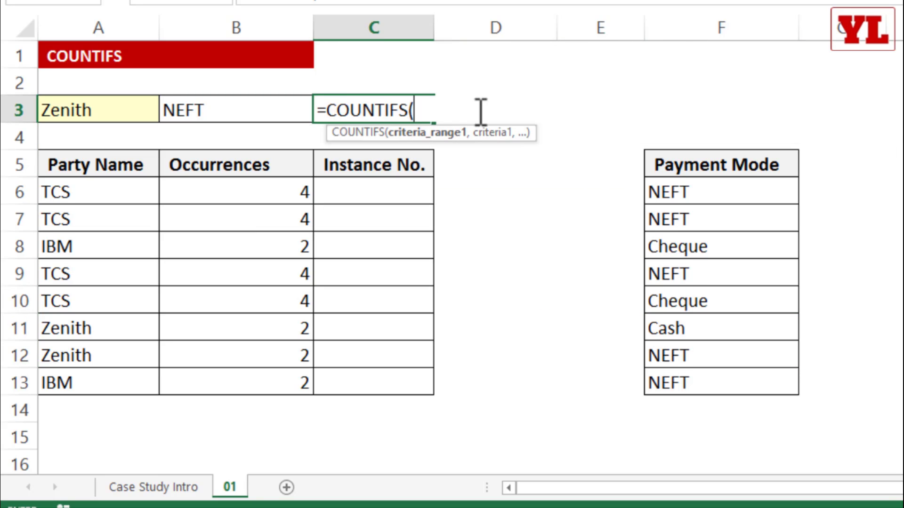
click(221, 4)
click(474, 145)
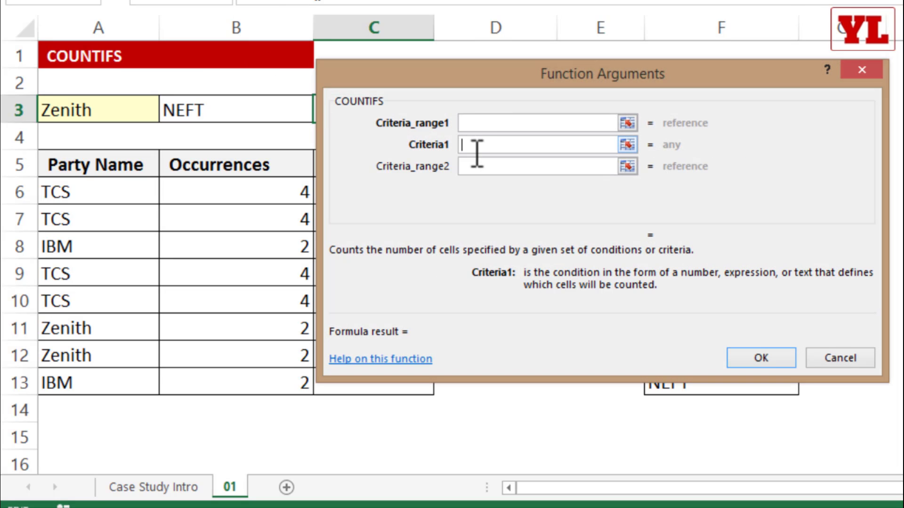
click(475, 165)
drag(487, 63, 800, 0)
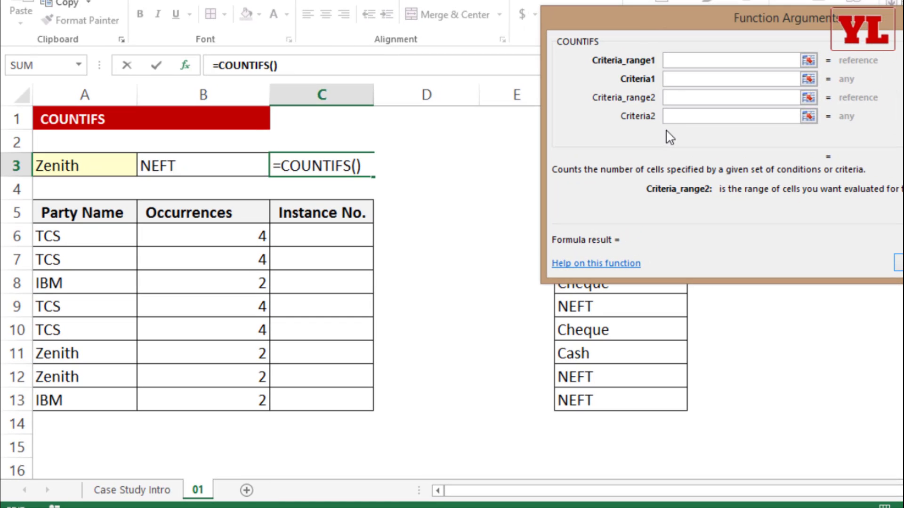
click(671, 78)
click(72, 163)
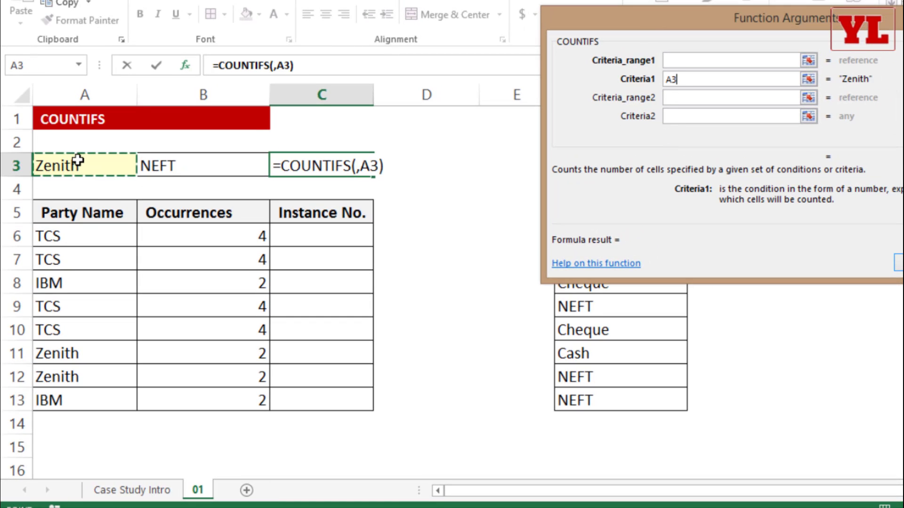
click(676, 121)
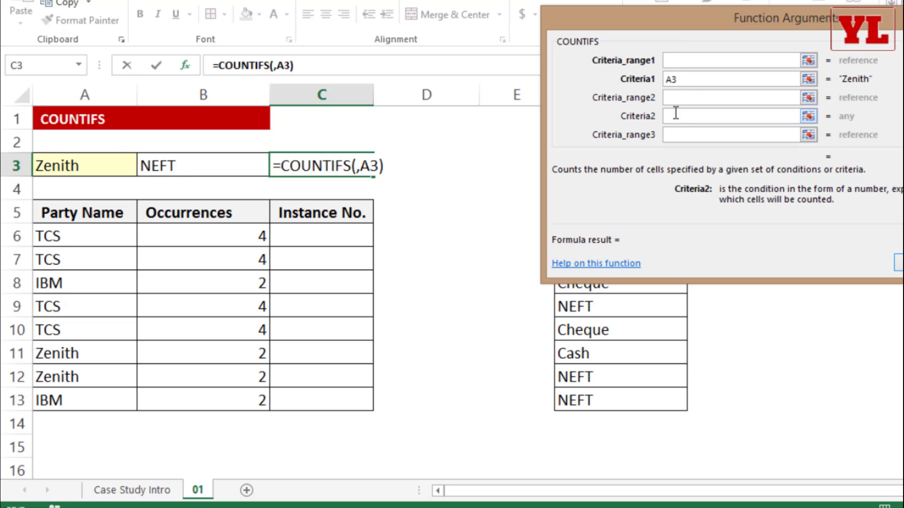
click(176, 163)
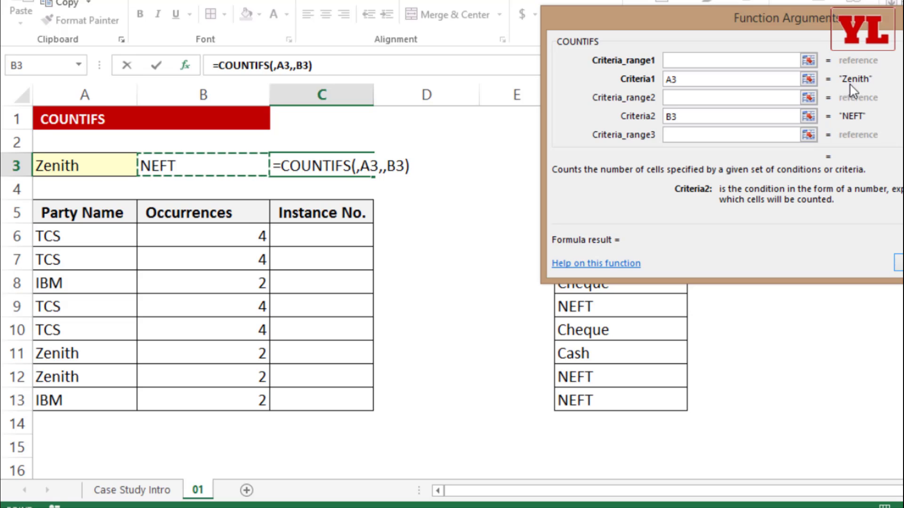
- Set the criteria ranges to $A$6:$A$13 and $F$6:$F$13 and confirm, giving 1
click(675, 60)
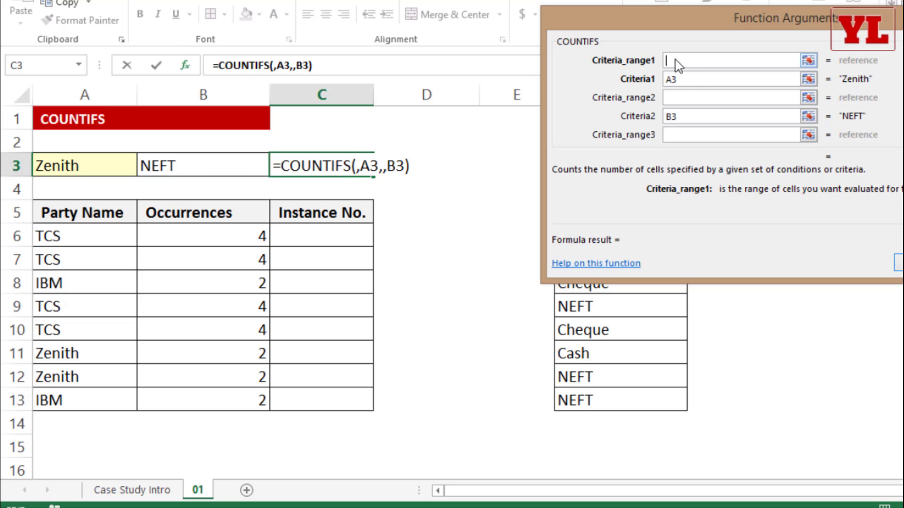
drag(70, 234, 57, 395)
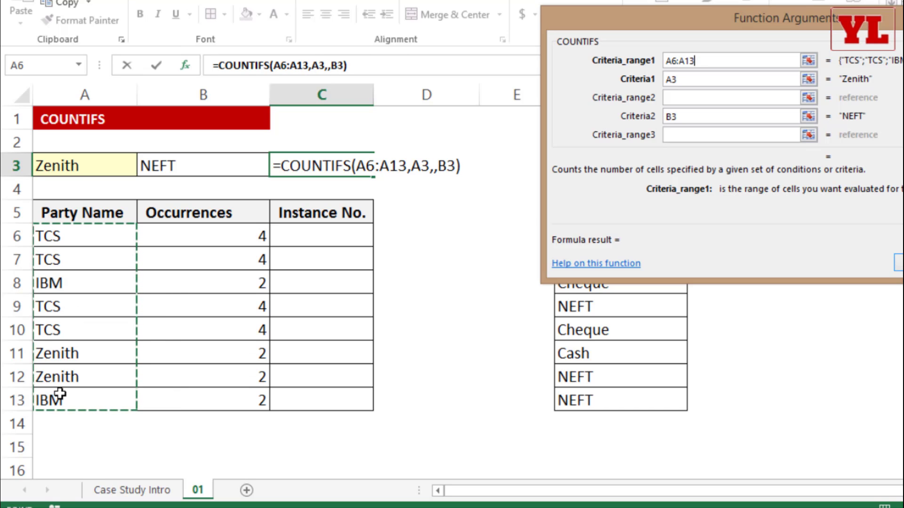
key(F4)
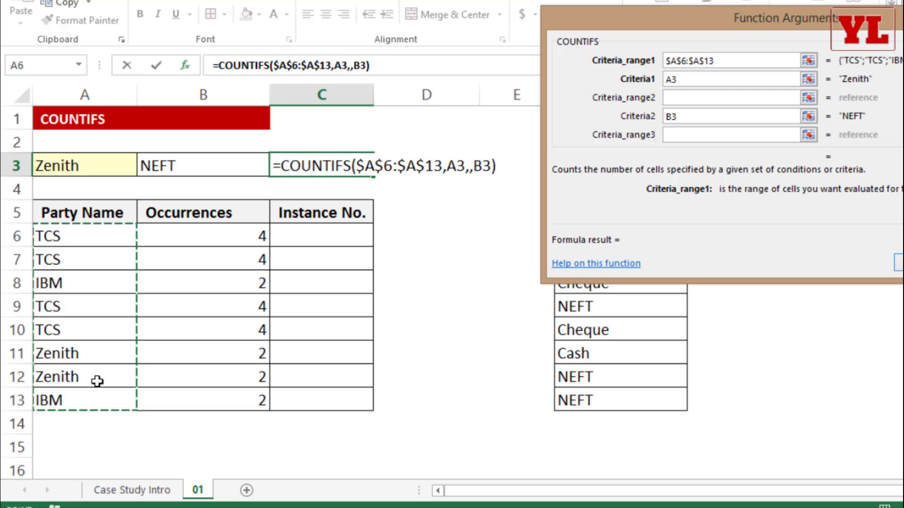
click(673, 99)
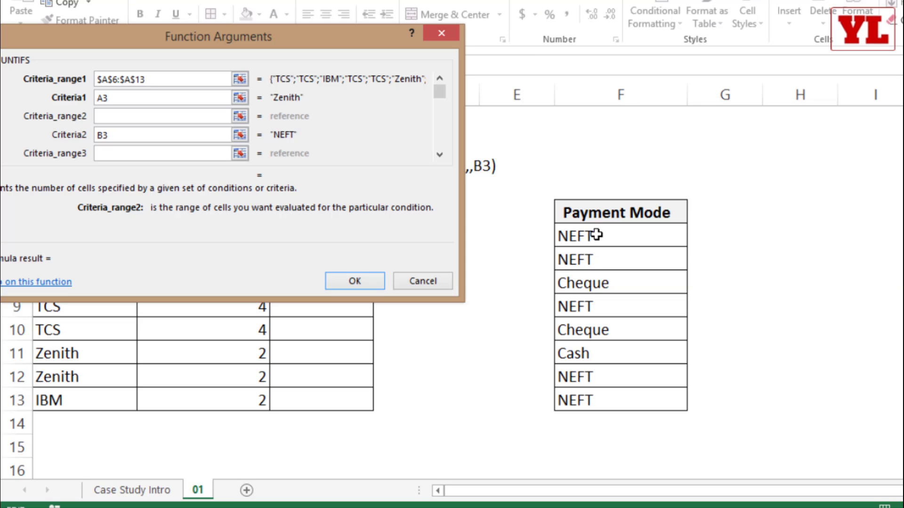
drag(596, 234, 589, 403)
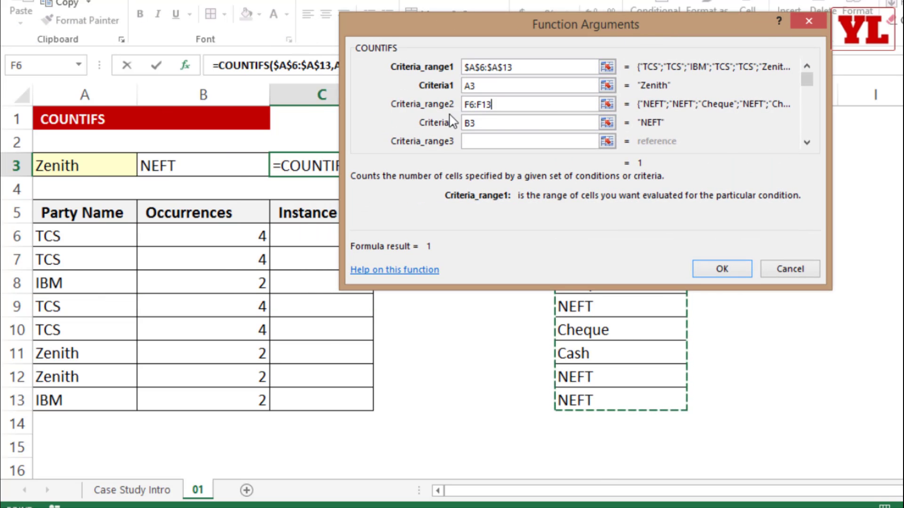
key(F4)
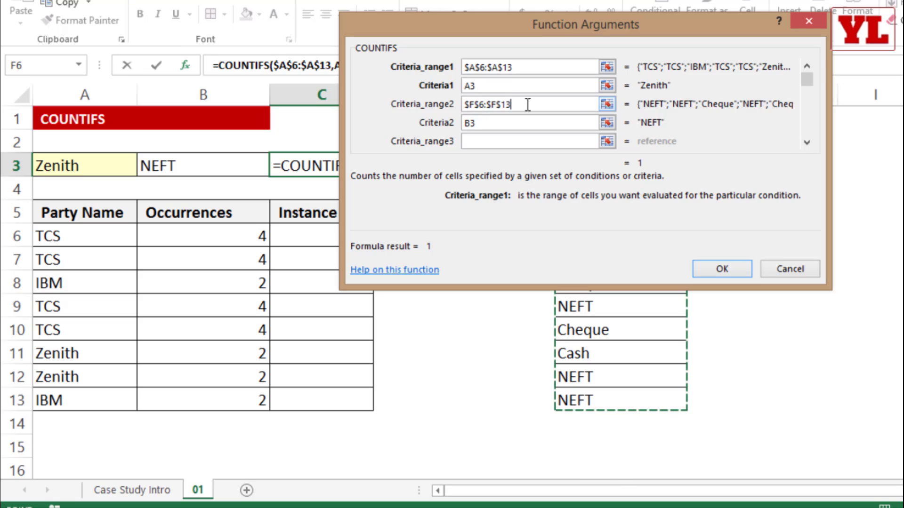
click(739, 266)
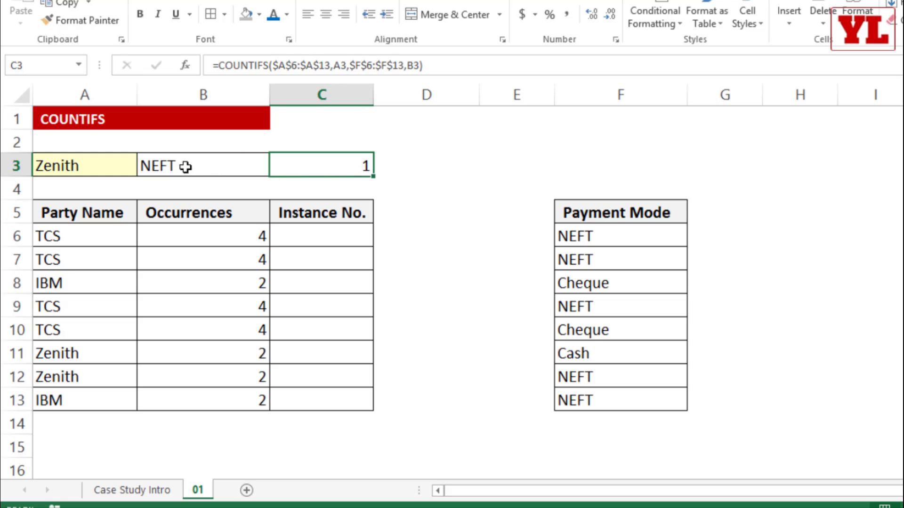
click(105, 166)
- Switch A3 to TCS so C3 shows 3, and bold TCS-NEFT rows 6, 7 and 9
text(TCS)
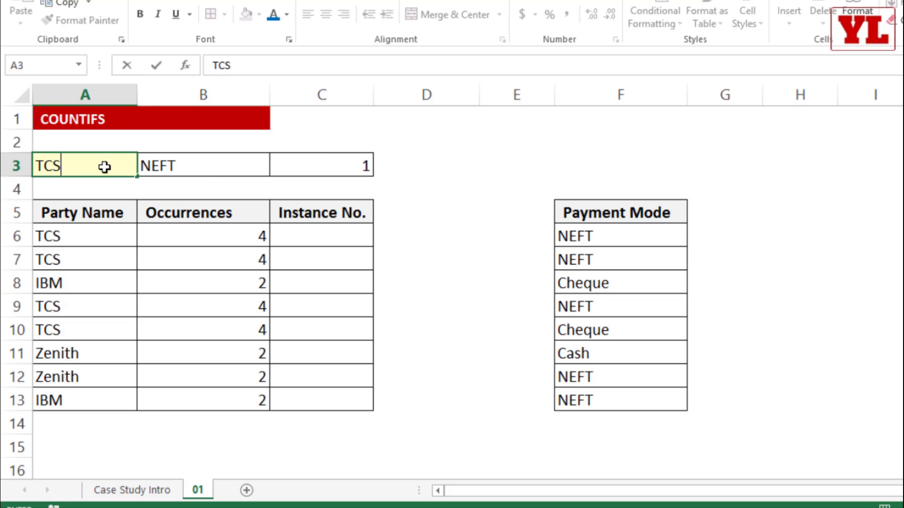
click(188, 240)
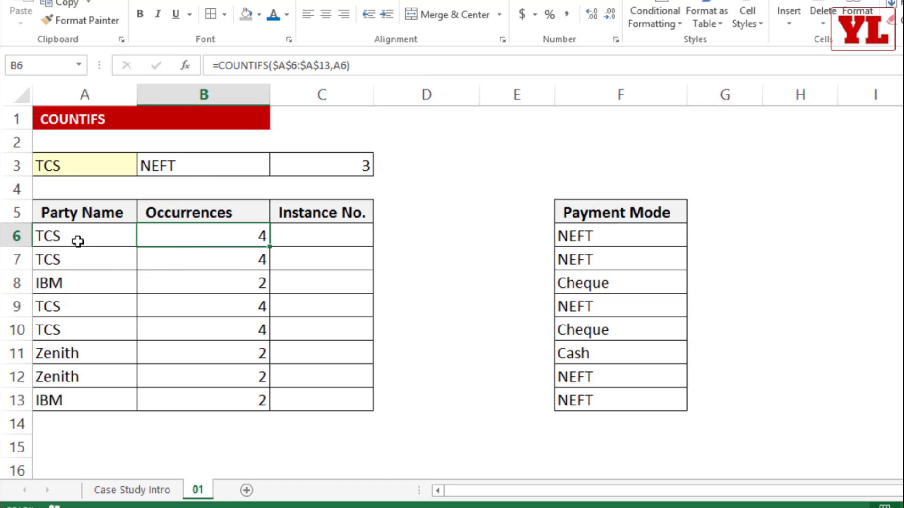
drag(82, 236, 571, 263)
drag(74, 307, 587, 313)
key(ctrl+b)
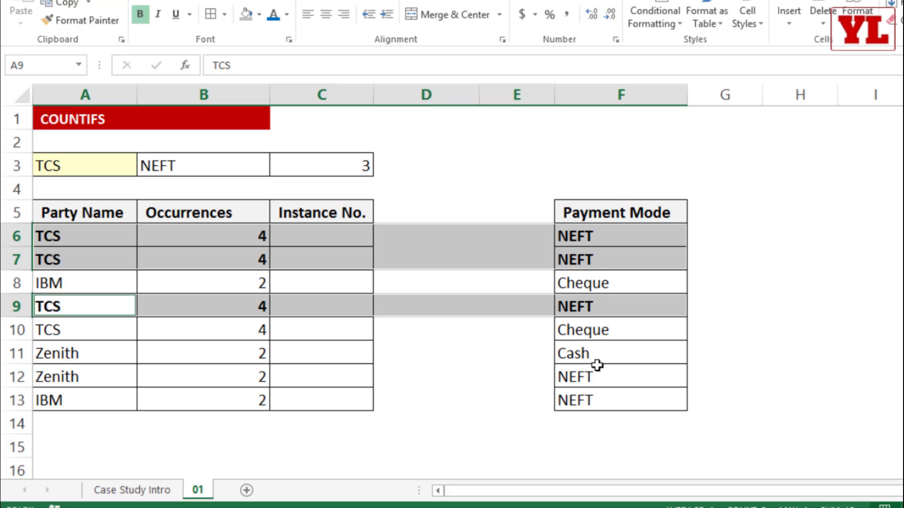
click(469, 325)
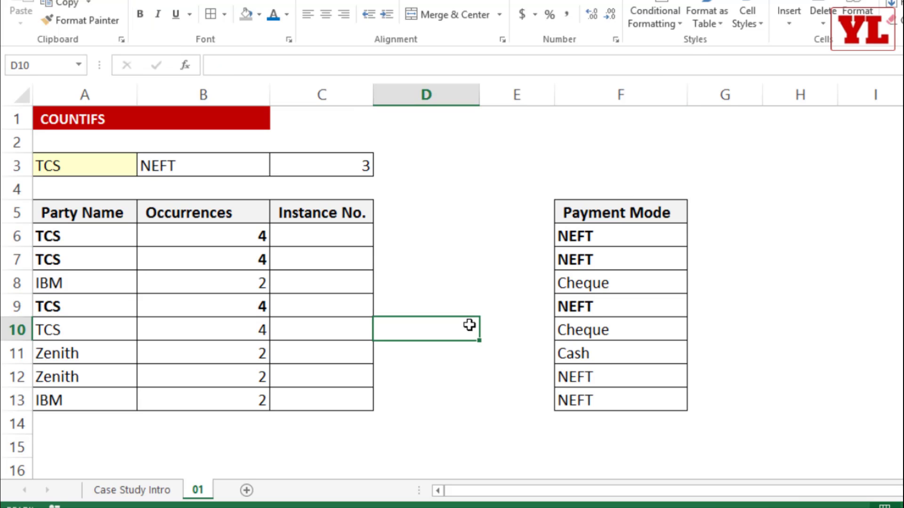
click(343, 234)
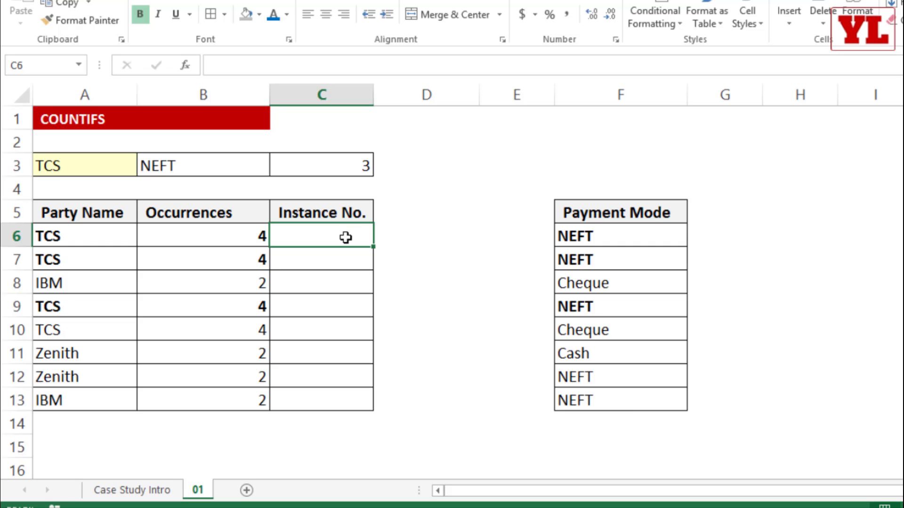
click(66, 239)
click(316, 235)
text(1)
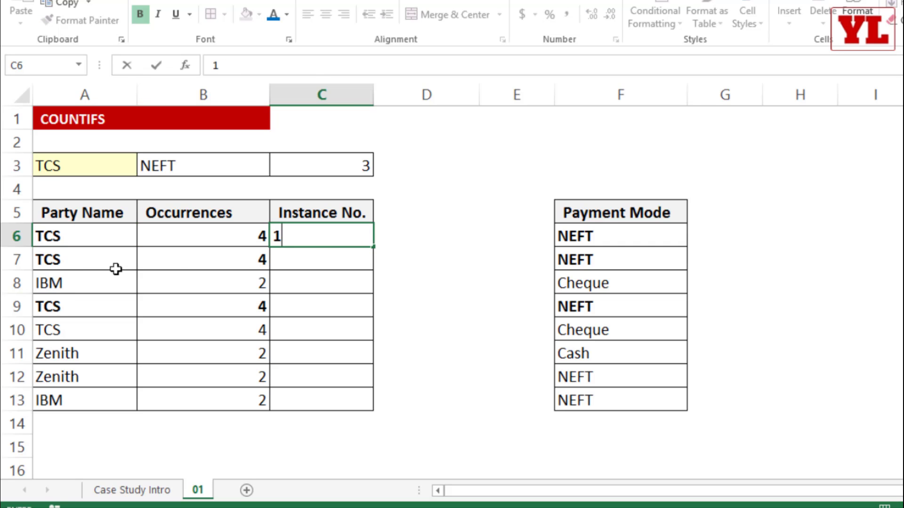
click(116, 269)
click(323, 258)
text(2)
click(17, 307)
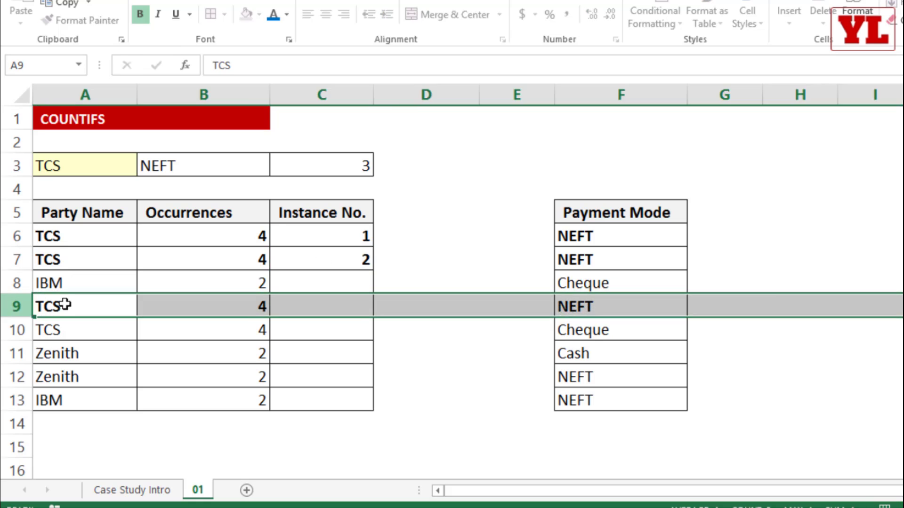
click(65, 305)
click(321, 310)
text(3)
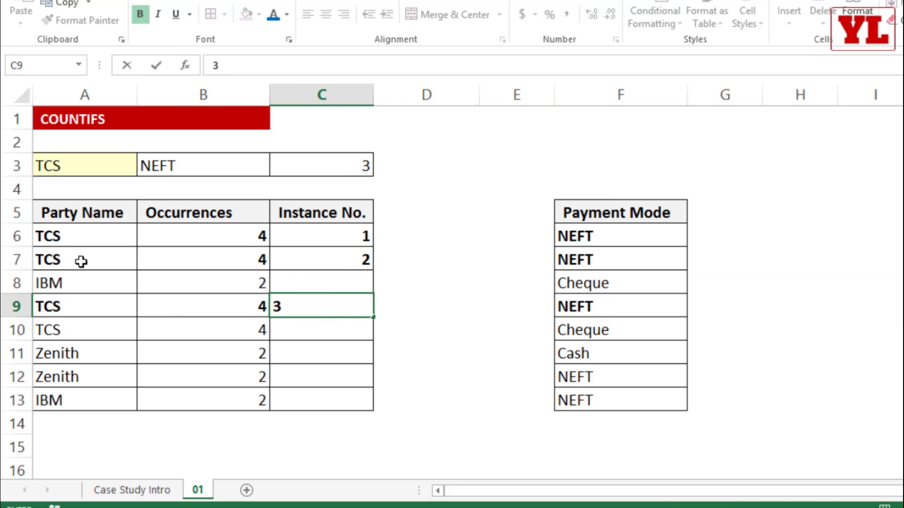
click(60, 281)
click(318, 282)
text(1)
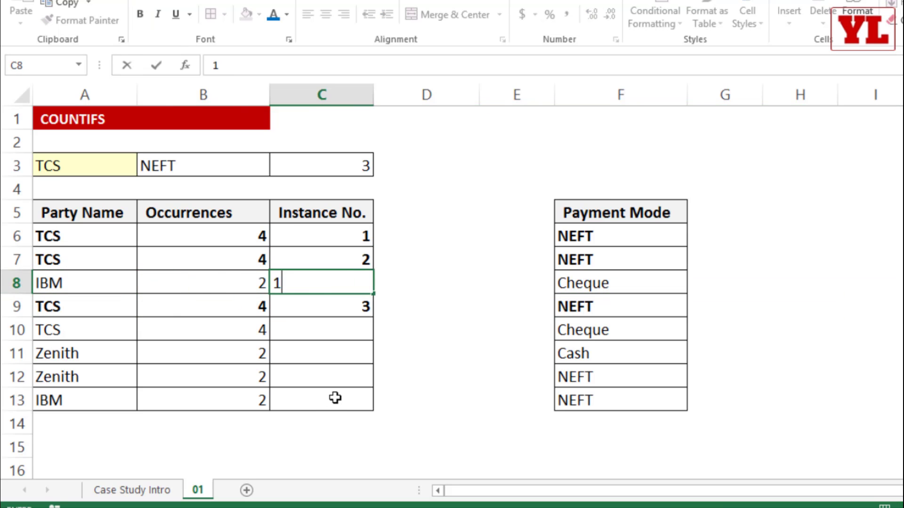
click(347, 401)
text(2)
click(411, 354)
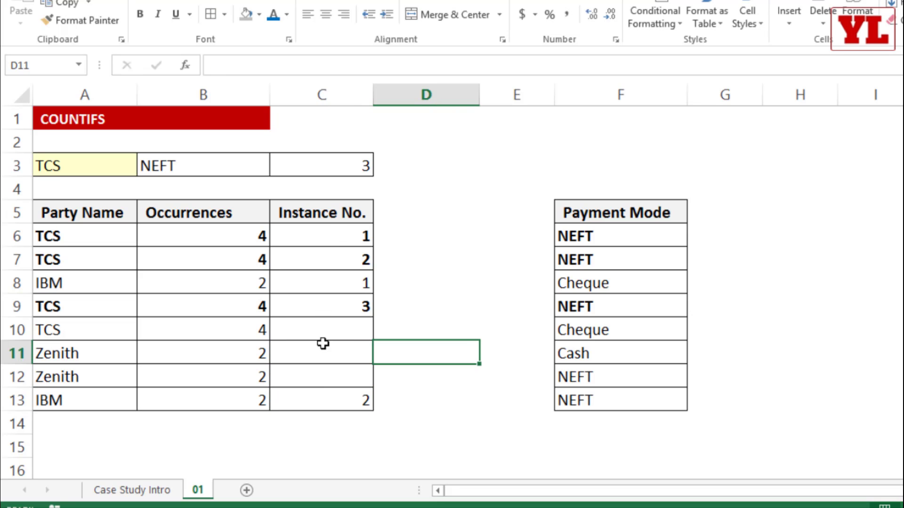
drag(324, 236, 331, 389)
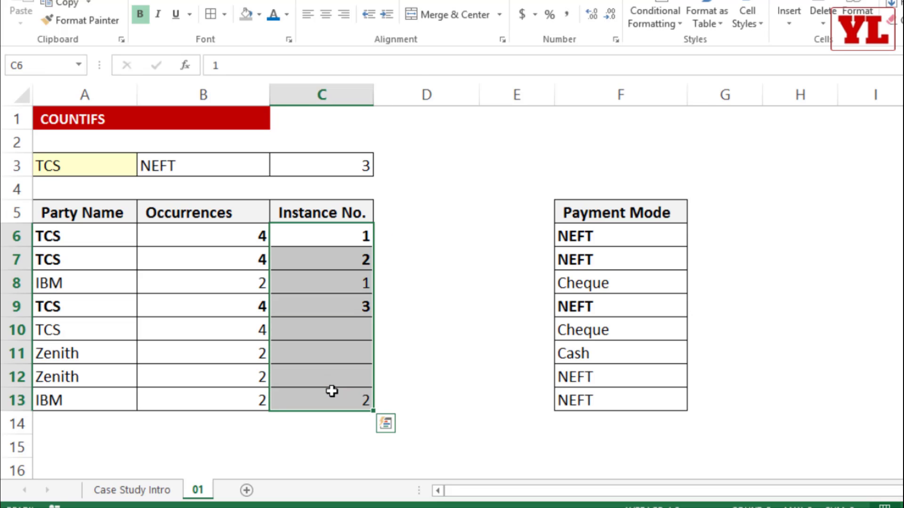
key(Delete)
click(336, 244)
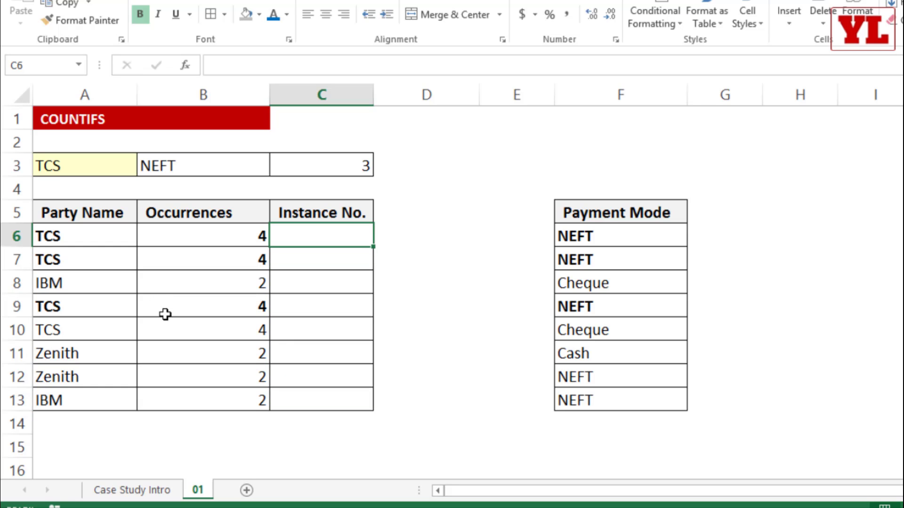
- Enter =COUNTIFS($A$6:A6,A6) in C6 as a running count returning 1
text(=coun)
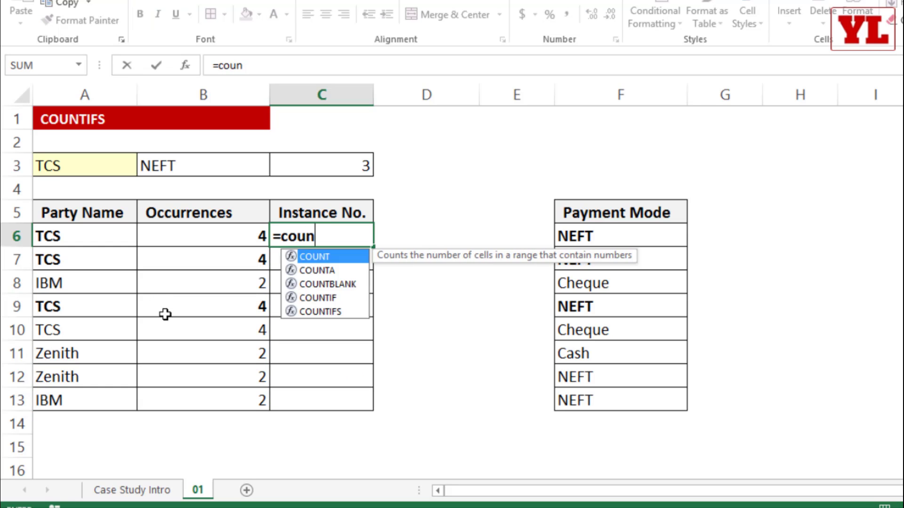
text(tifs)
key(Tab)
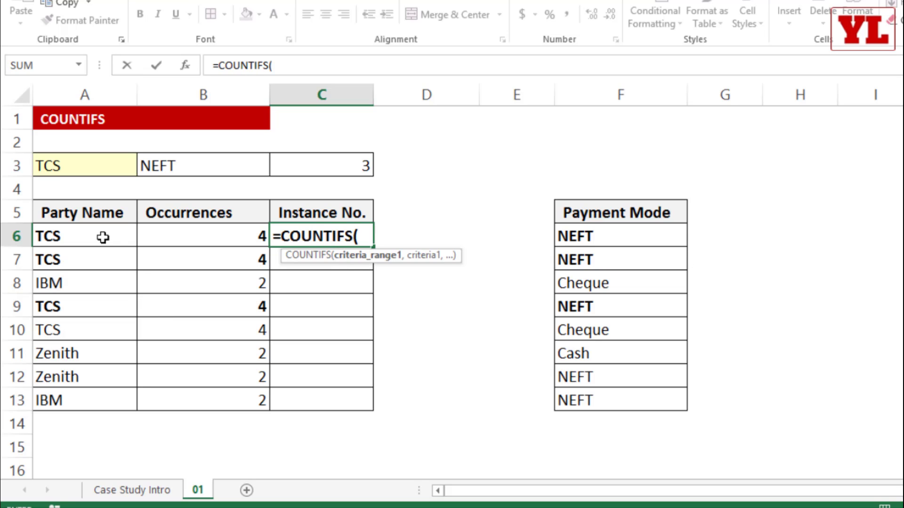
click(187, 67)
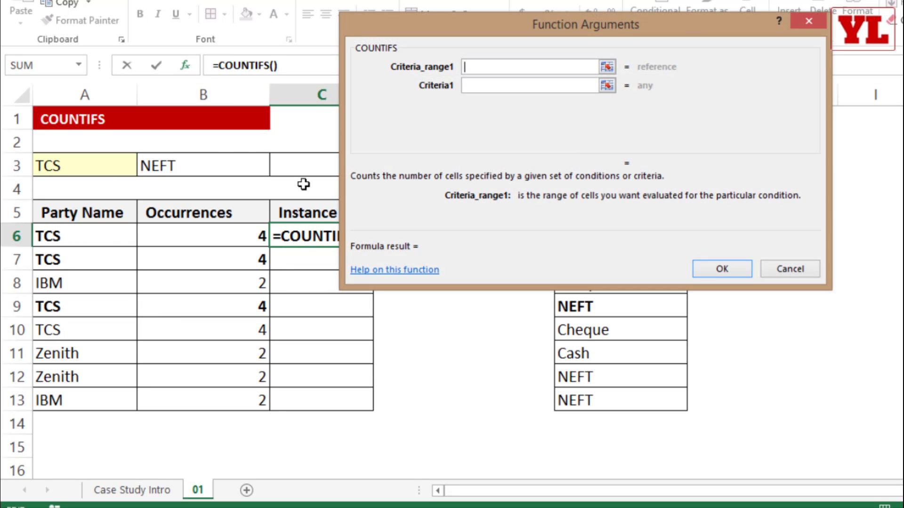
click(507, 87)
click(81, 234)
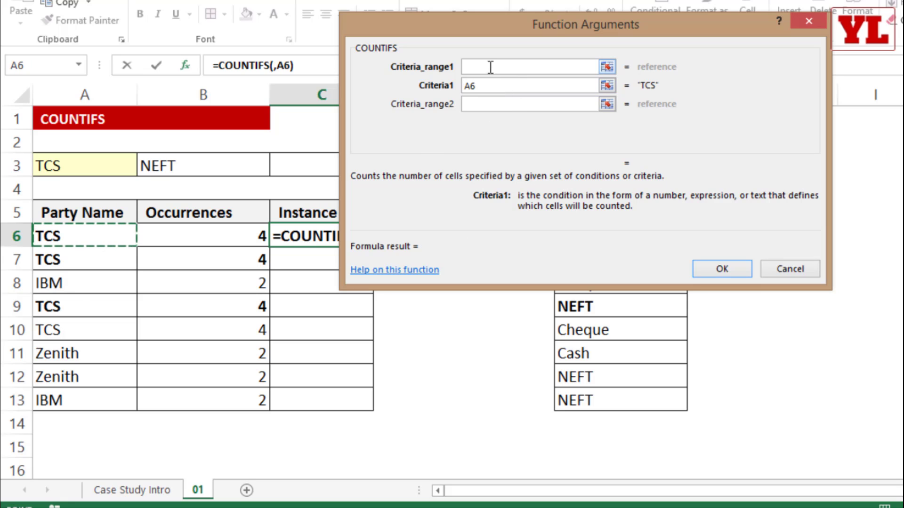
click(477, 71)
click(92, 244)
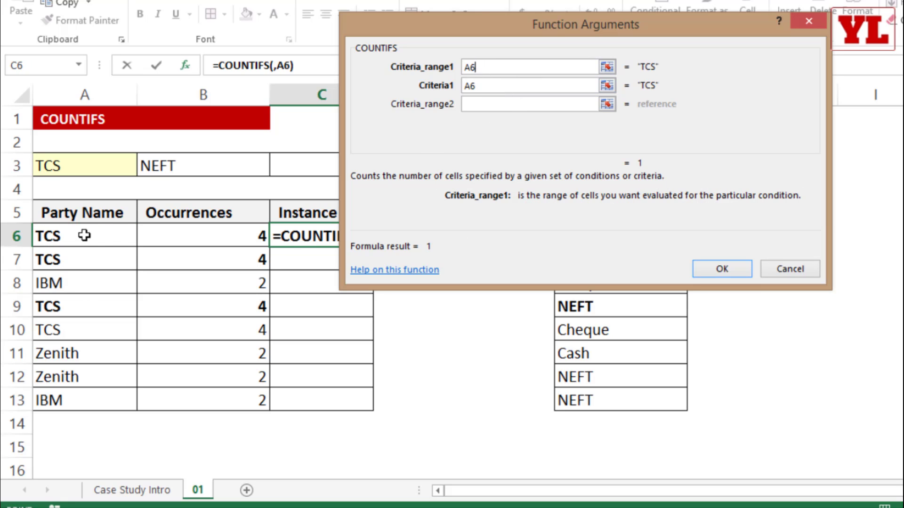
text(:)
click(84, 236)
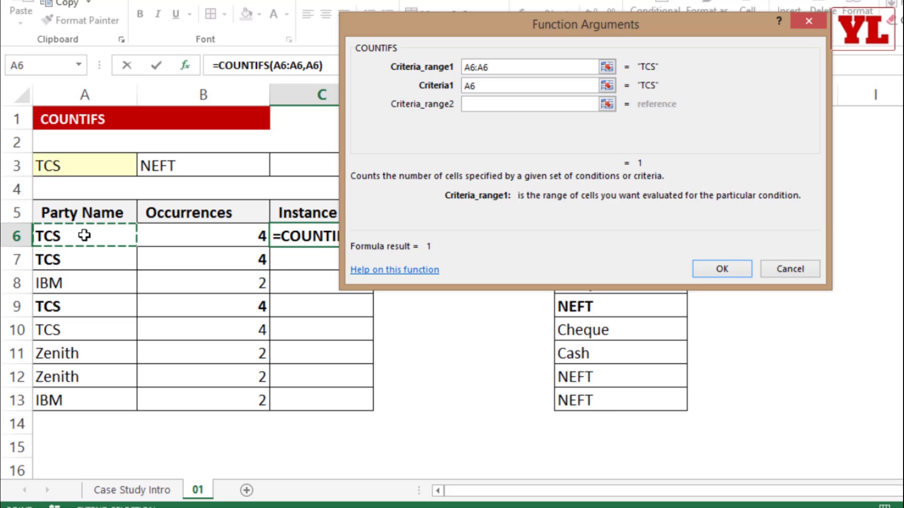
drag(485, 67, 471, 67)
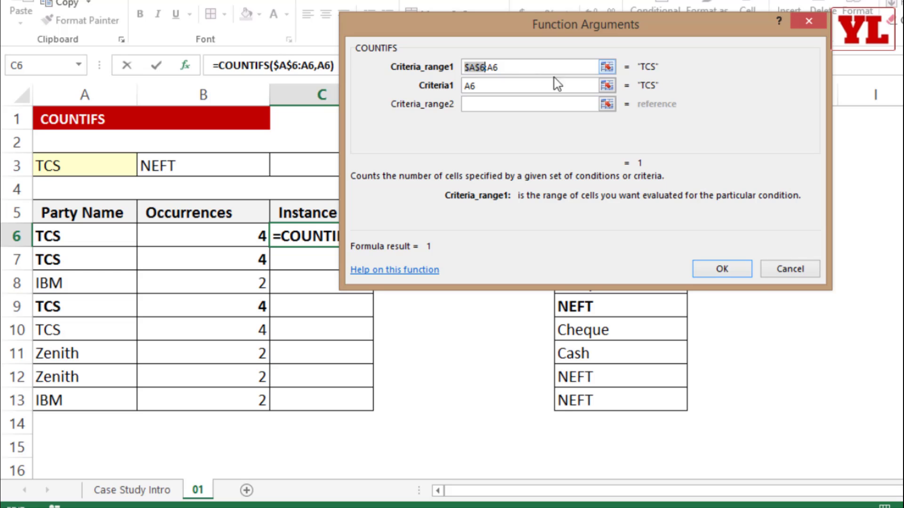
click(718, 266)
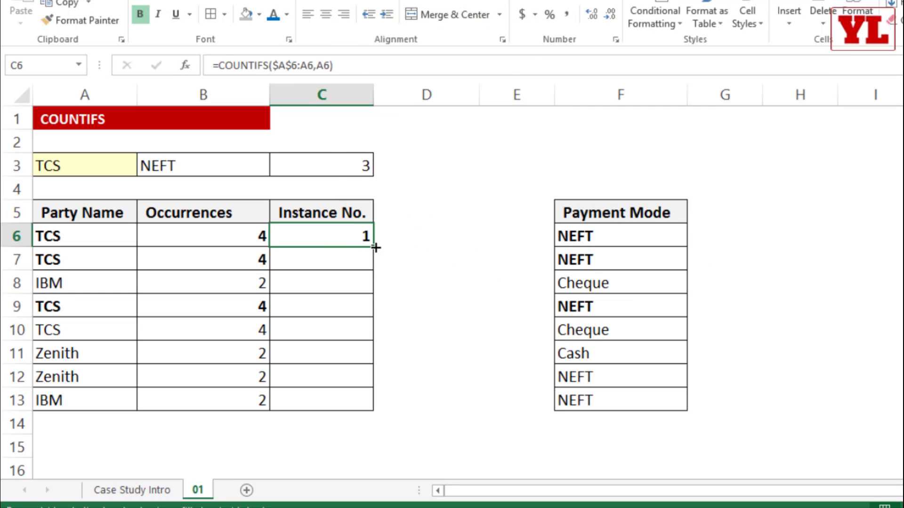
- Fill the instance count down to C13 and hide the Occurrences and Payment Mode columns
double_click(375, 247)
drag(99, 235, 334, 247)
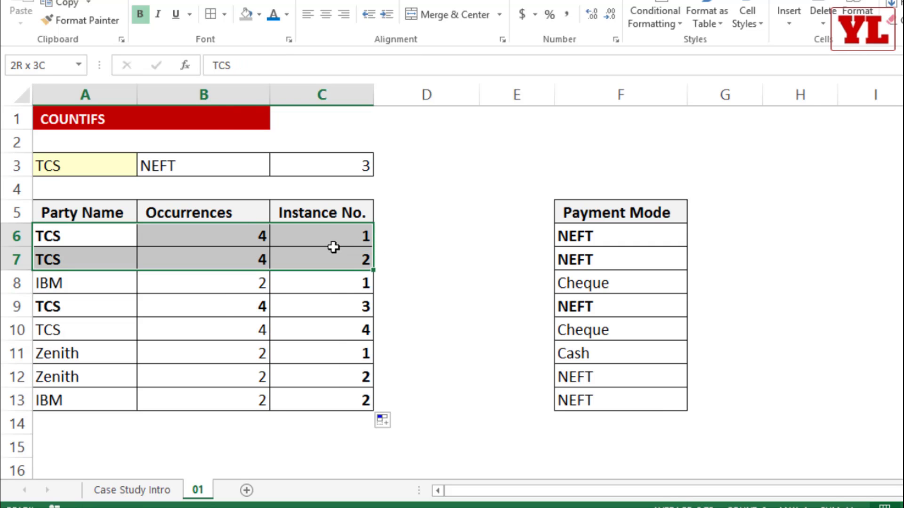
click(208, 93)
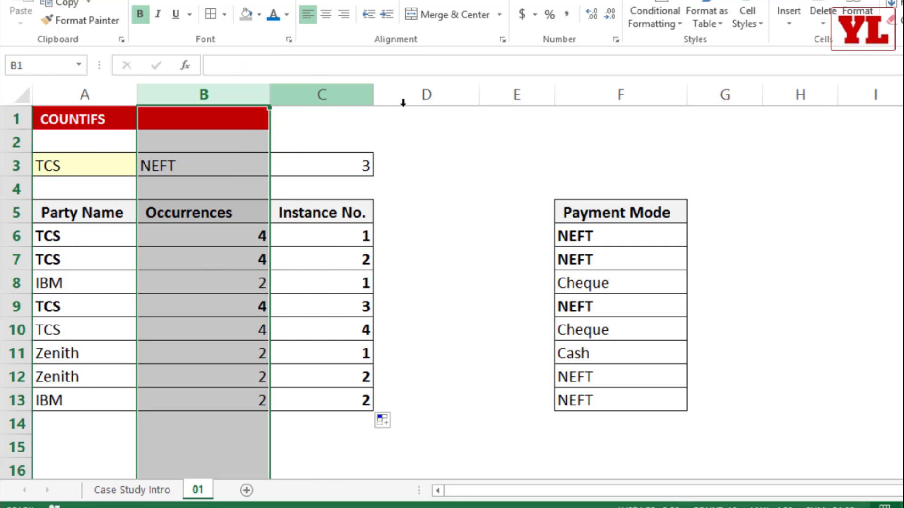
ctrl+click(589, 93)
right_click(589, 93)
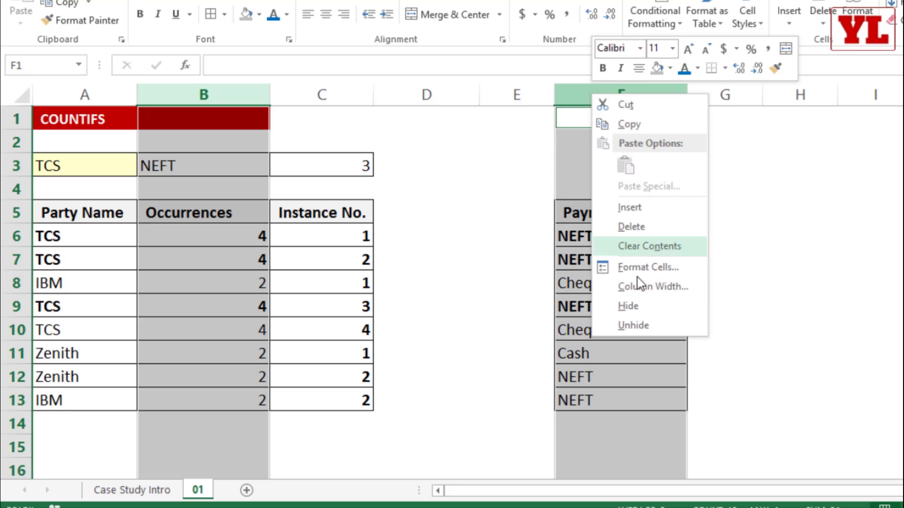
click(627, 306)
click(376, 283)
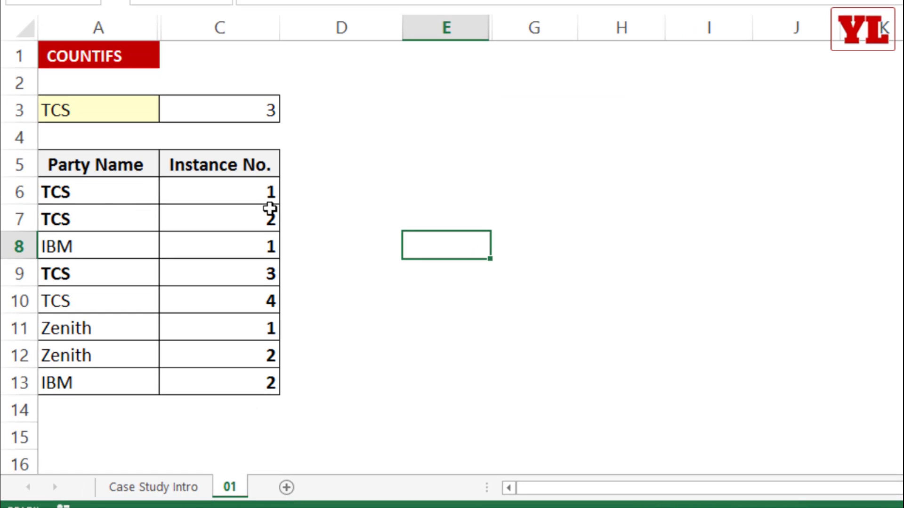
- Highlight the TCS and IBM rows to review their running instance numbers
drag(108, 190, 228, 219)
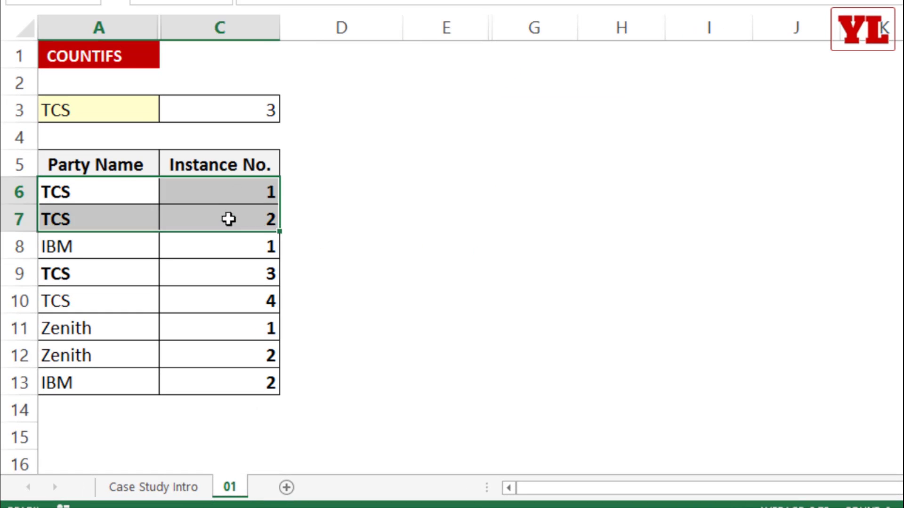
drag(123, 271, 274, 298)
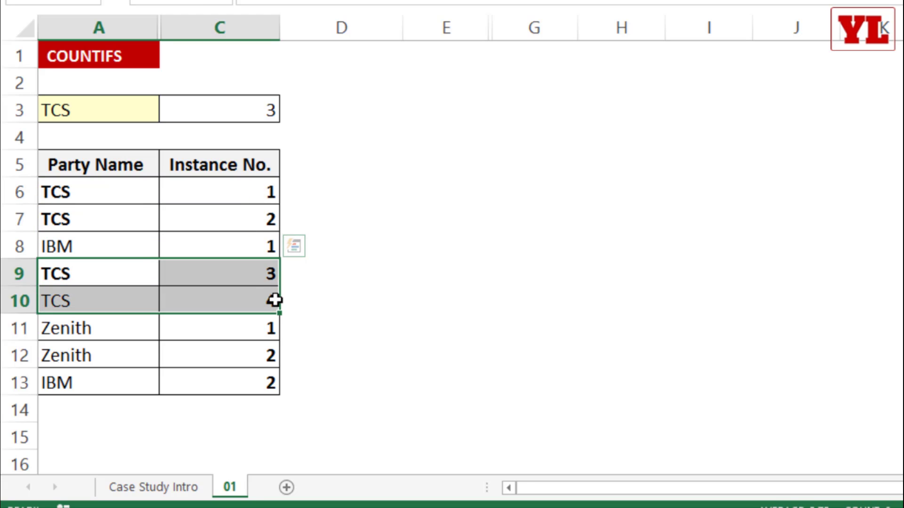
drag(117, 247, 226, 246)
drag(118, 273, 226, 273)
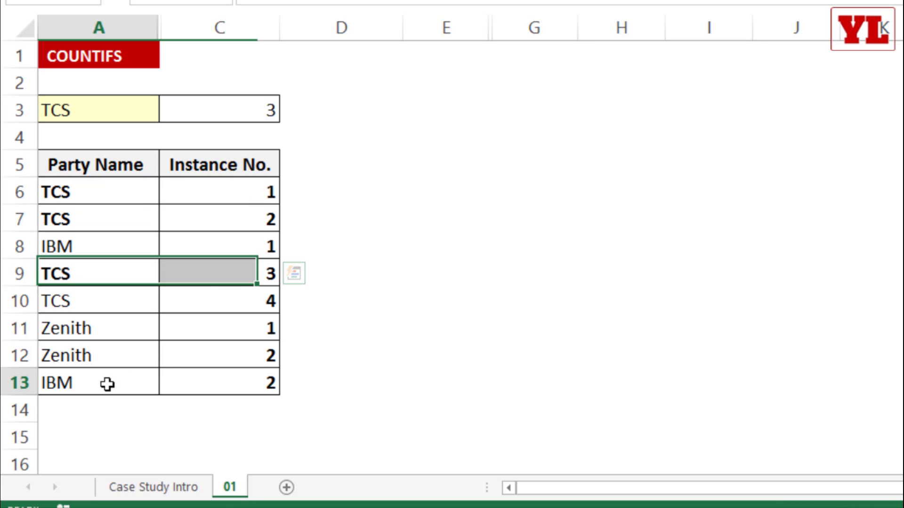
drag(107, 384, 251, 387)
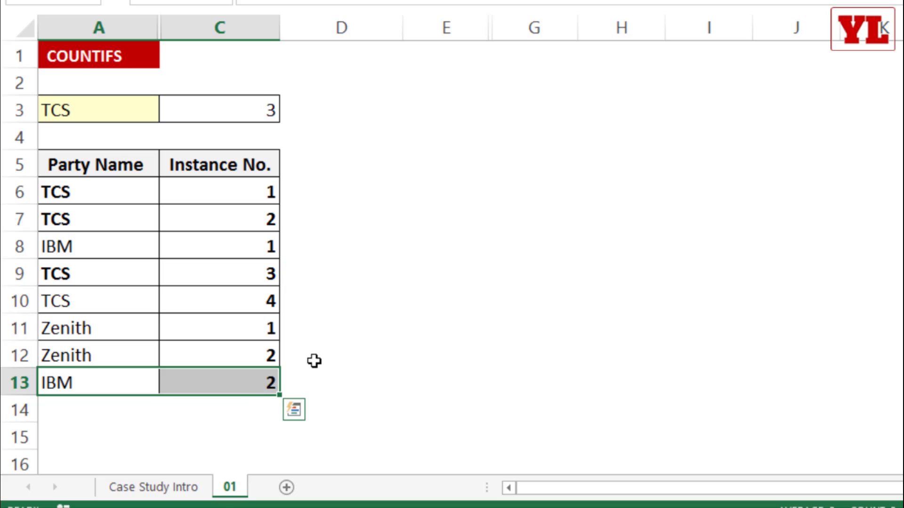
- Enter =A6&C6 in D6 and fill it down to D13, giving TCS1 through IBM2
click(308, 190)
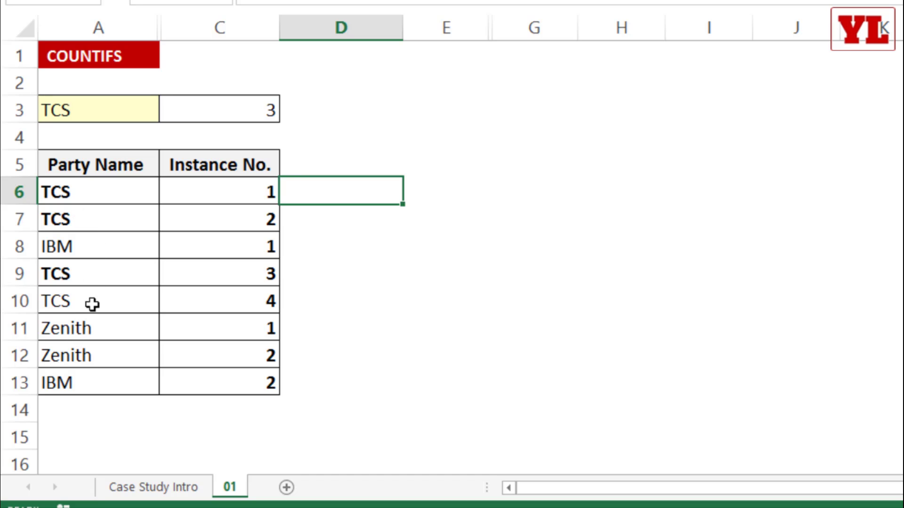
key(Left)
key(Left)
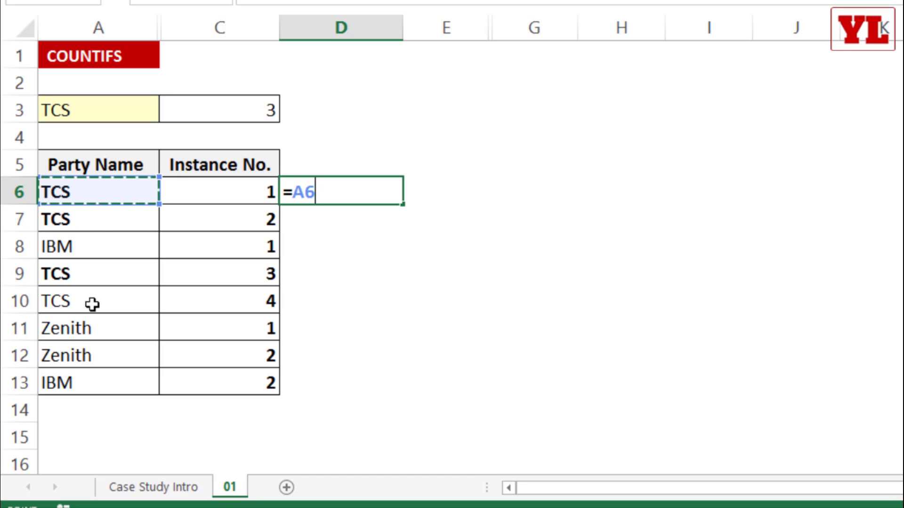
text(&)
key(Left)
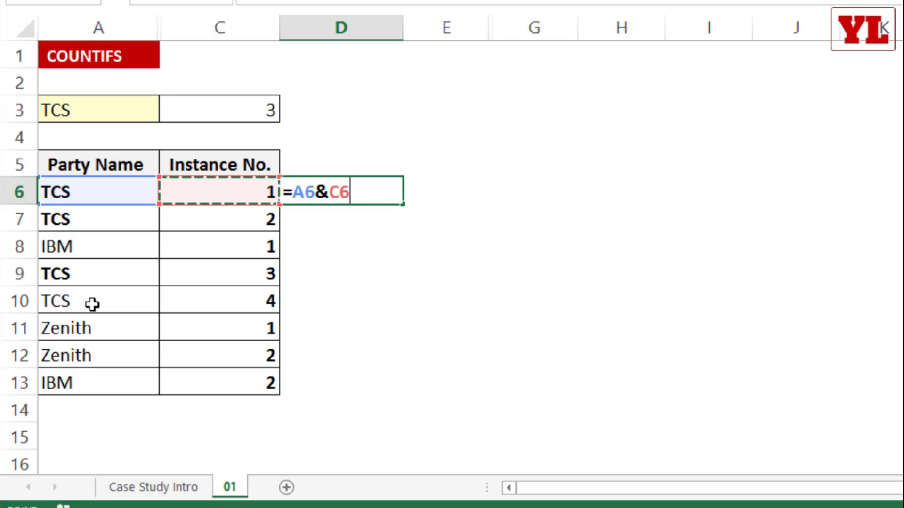
key(Return)
click(363, 199)
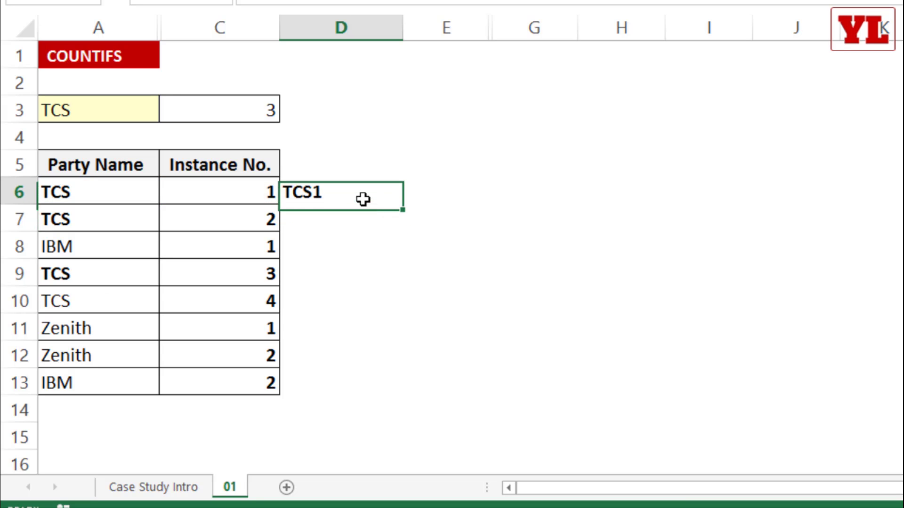
double_click(403, 209)
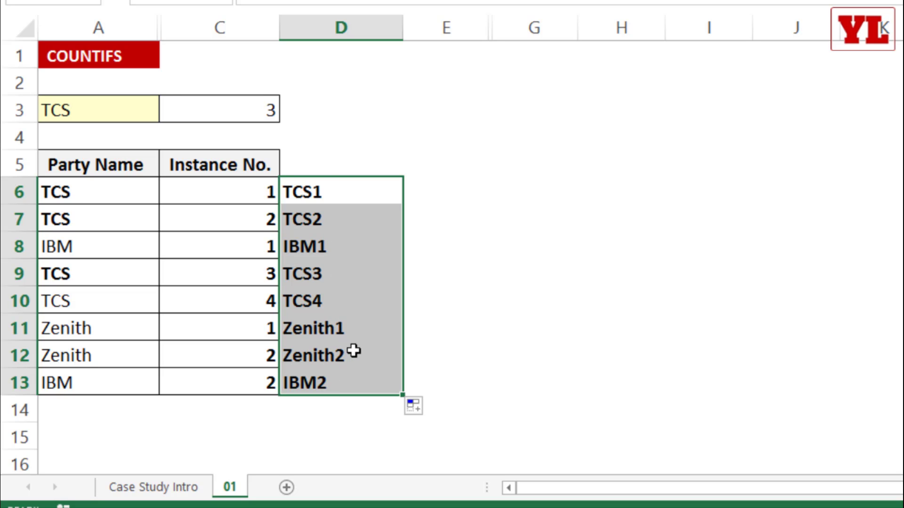
- Type the heading DIFFERENTIAL CUMULATIVE COUNT into D5
click(316, 155)
text(DIFF)
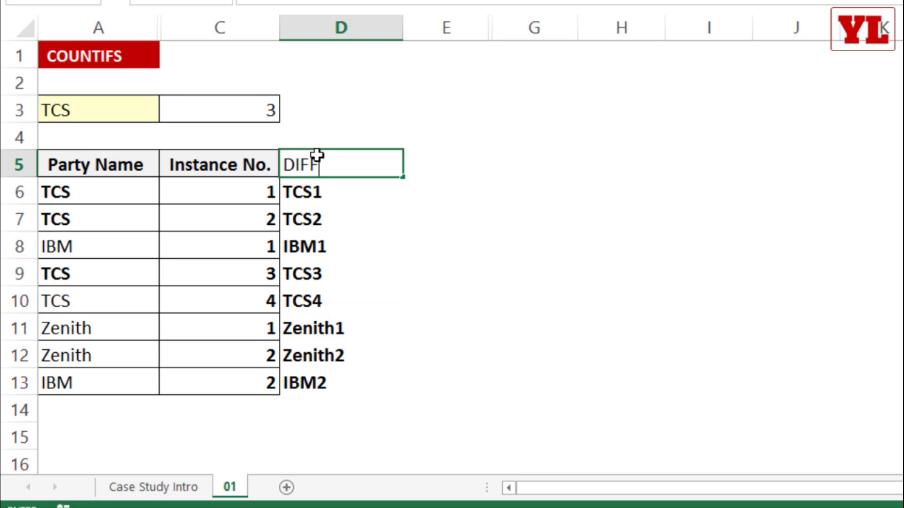
text(ERENTIA)
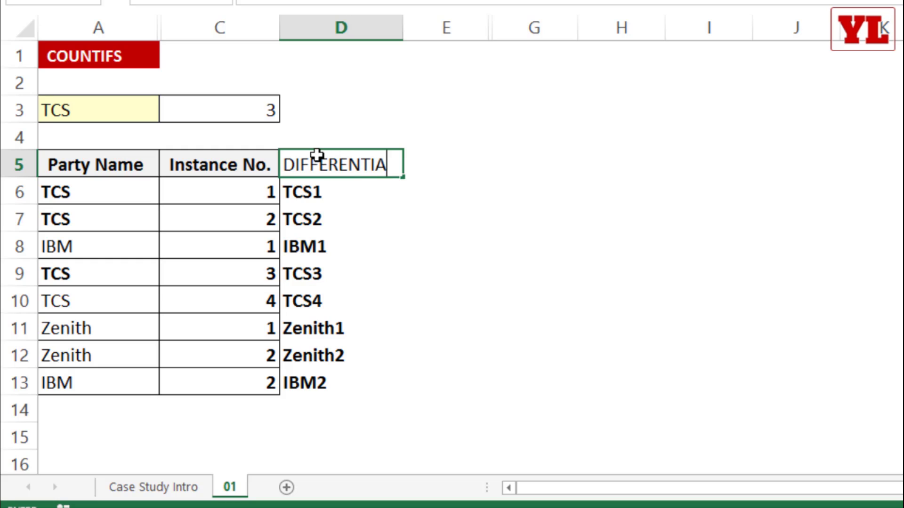
text(L CUMUL)
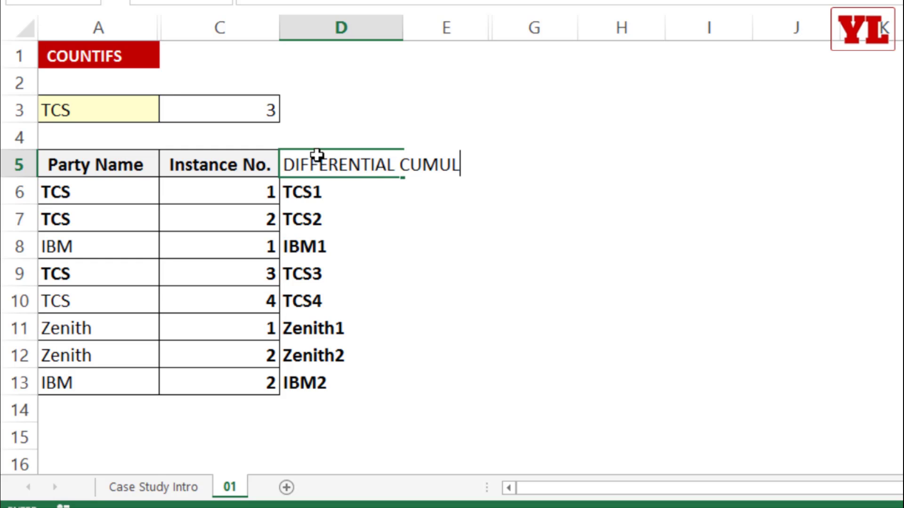
text(ATIVE COUNT)
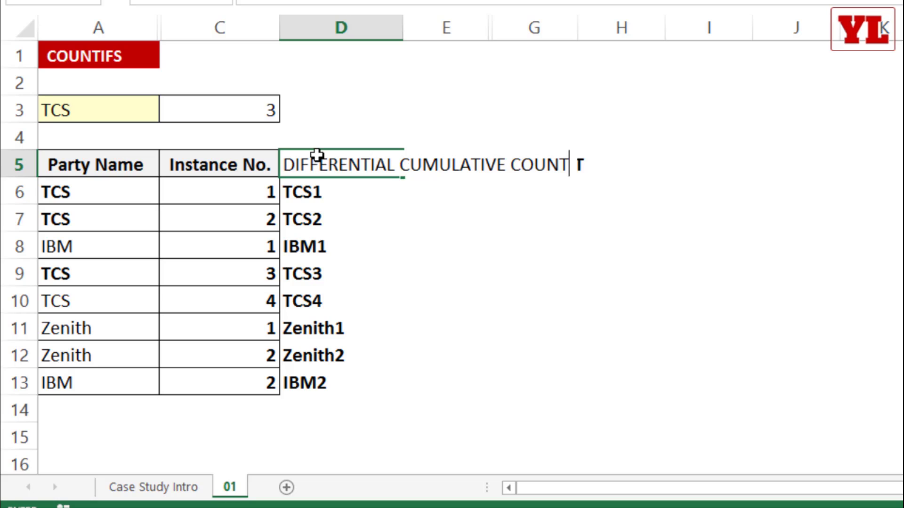
key(Return)
click(356, 134)
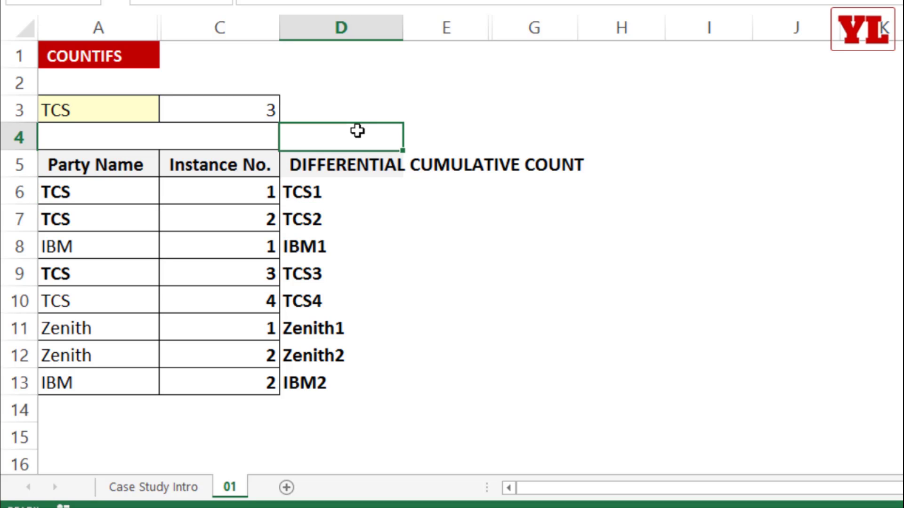